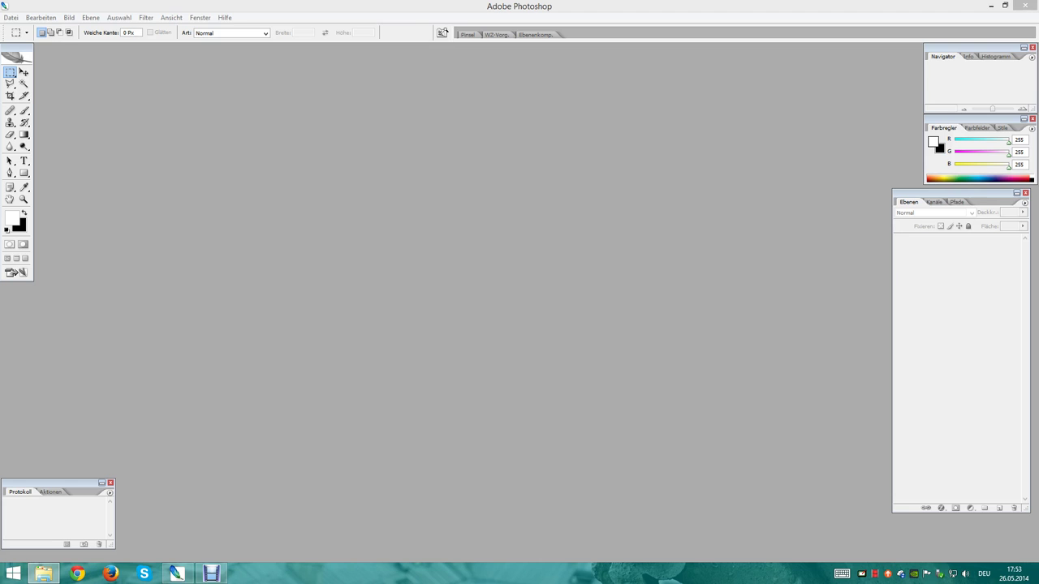
# - Open the portrait photo IMGP2270.JPG and maximize its image window
pyautogui.click(571, 323)
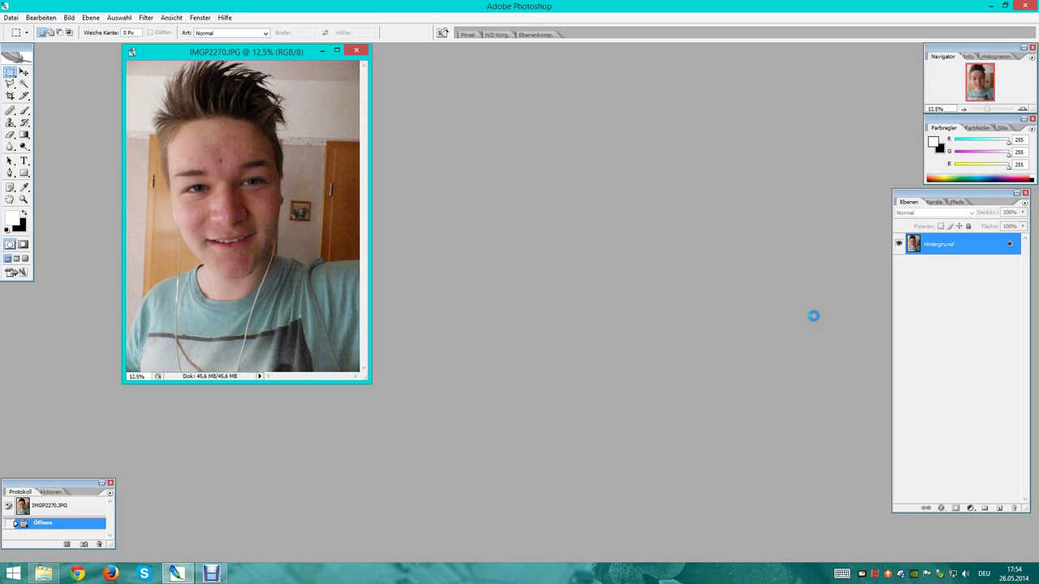
pyautogui.click(337, 50)
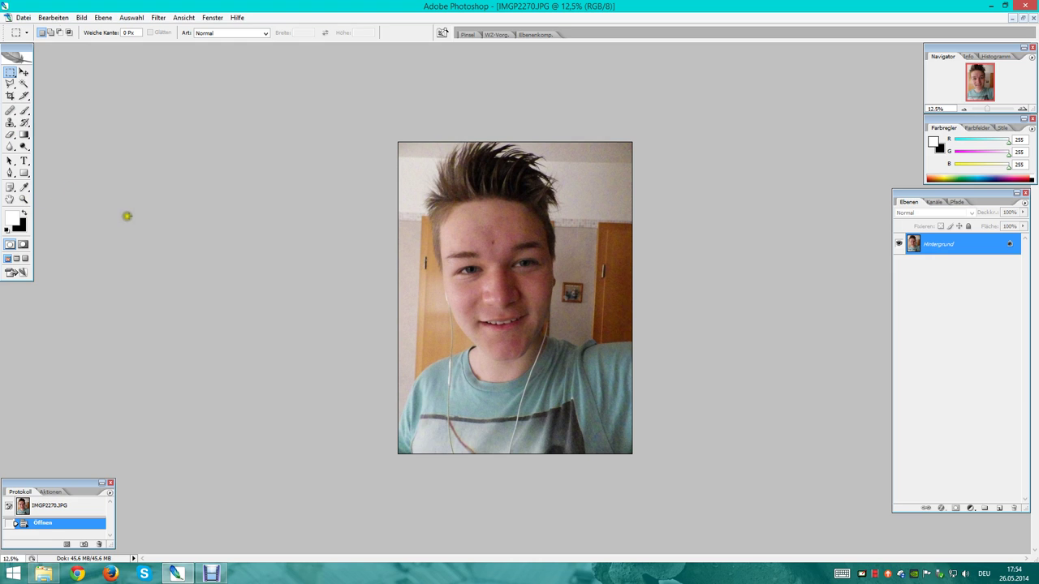
# - Zoom the portrait to 66.67% and examine the skin on the cheeks, nose and forehead for blemishes
pyautogui.press('z')
pyautogui.moveTo(460, 297); pyautogui.dragTo(468, 289)
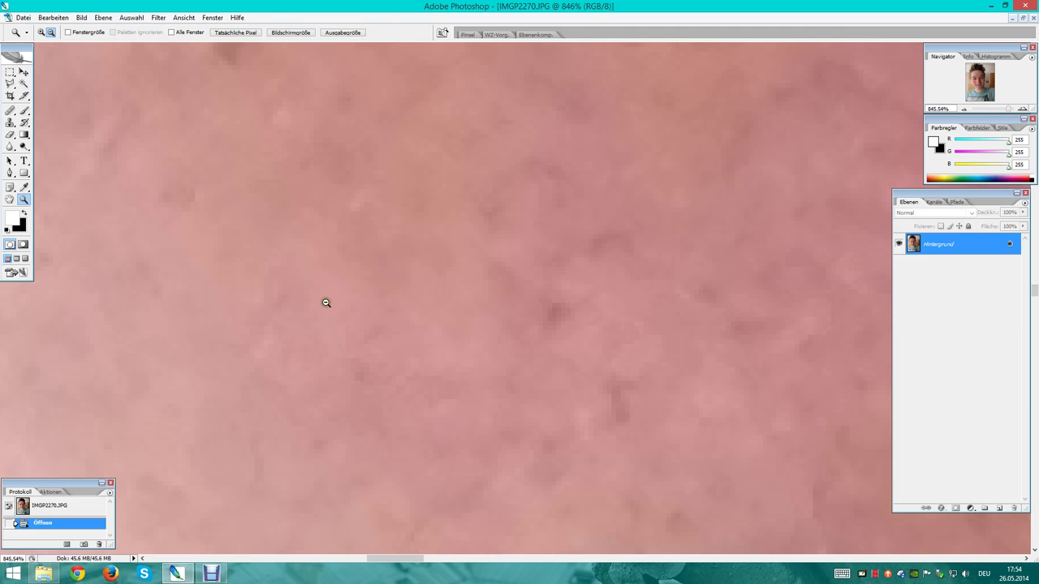
pyautogui.keyDown('alt'); pyautogui.click(399, 272); pyautogui.keyUp('alt')
pyautogui.keyDown('alt'); pyautogui.click(430, 281); pyautogui.keyUp('alt')
pyautogui.keyDown('alt'); pyautogui.click(430, 280); pyautogui.keyUp('alt')
pyautogui.keyDown('alt'); pyautogui.click(448, 300); pyautogui.keyUp('alt')
pyautogui.keyDown('alt'); pyautogui.click(438, 309); pyautogui.keyUp('alt')
pyautogui.keyDown('alt'); pyautogui.click(401, 328); pyautogui.keyUp('alt')
pyautogui.keyDown('alt'); pyautogui.click(391, 339); pyautogui.keyUp('alt')
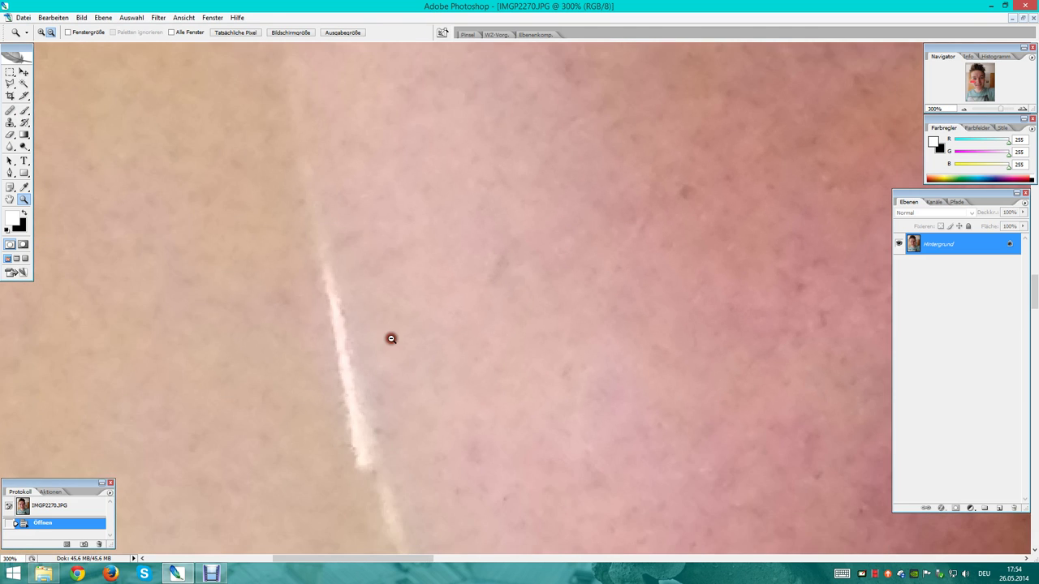
pyautogui.keyDown('alt'); pyautogui.click(431, 320); pyautogui.keyUp('alt')
pyautogui.keyDown('alt'); pyautogui.click(419, 327); pyautogui.keyUp('alt')
pyautogui.keyDown('alt'); pyautogui.click(503, 281); pyautogui.keyUp('alt')
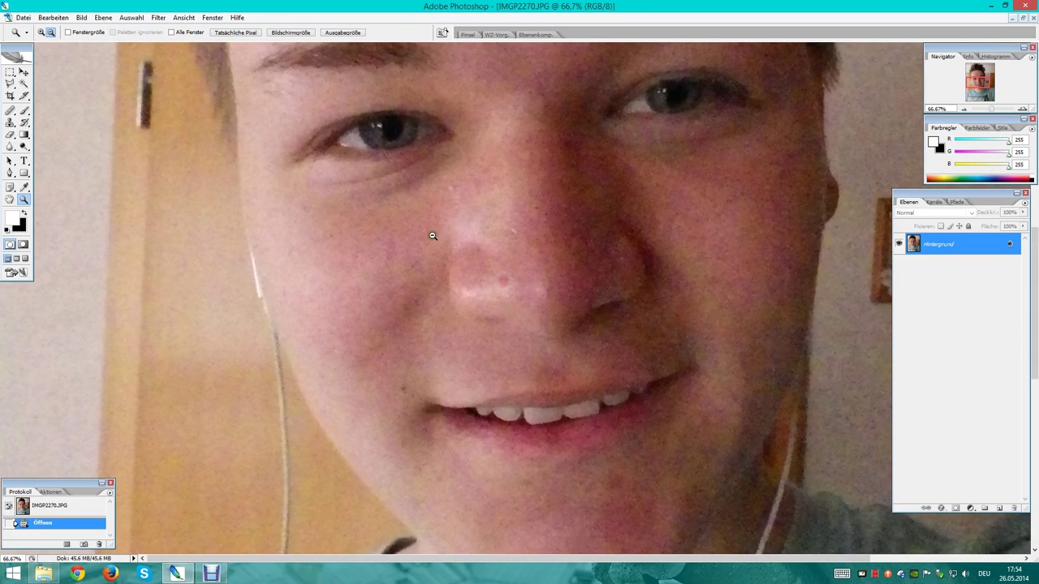
pyautogui.press('h')
pyautogui.moveTo(530, 82); pyautogui.dragTo(488, 321)
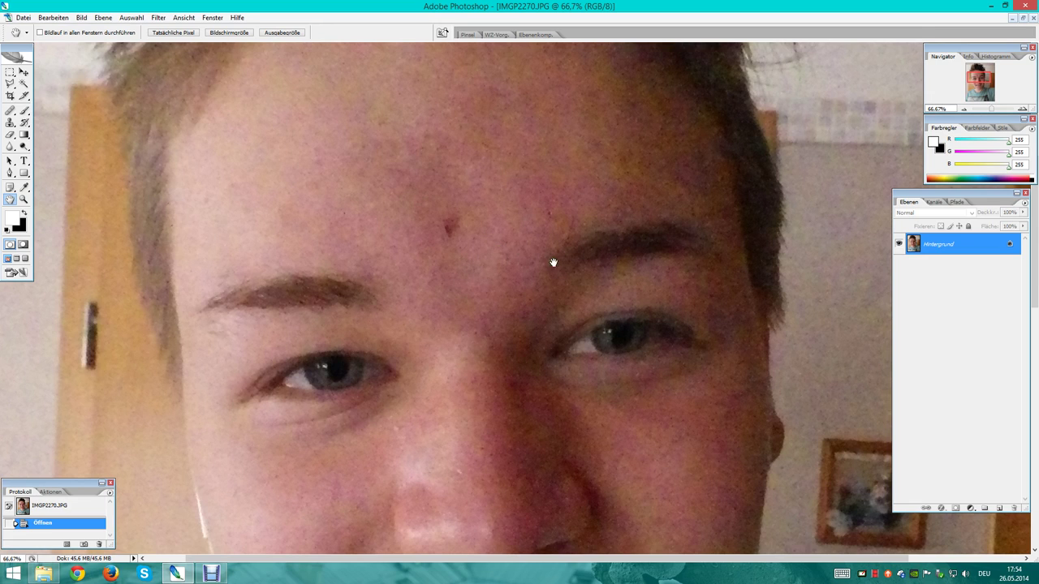
pyautogui.moveTo(468, 268); pyautogui.dragTo(475, 266)
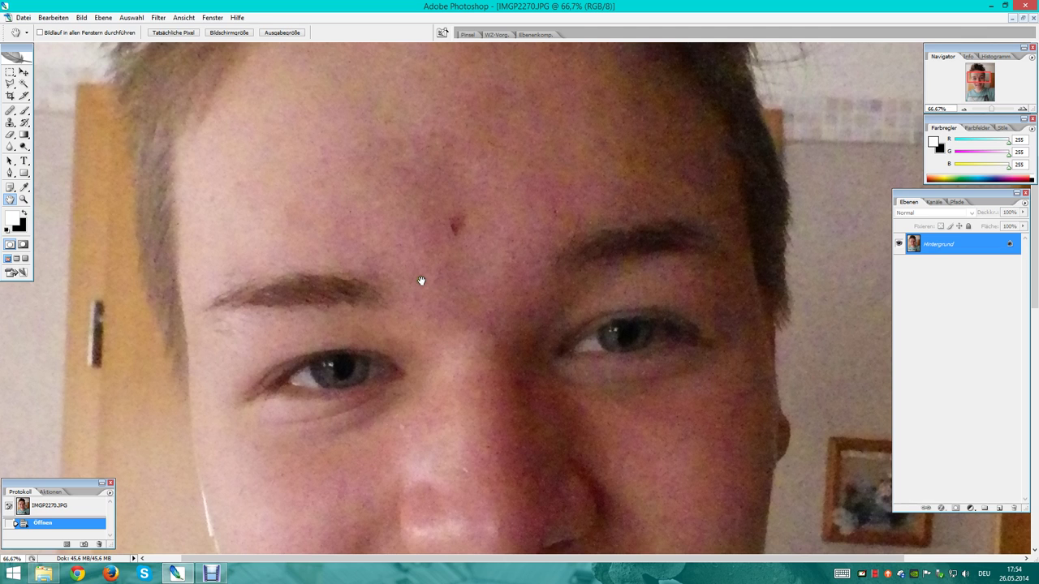
pyautogui.press('space')
pyautogui.moveTo(440, 333); pyautogui.dragTo(481, 198)
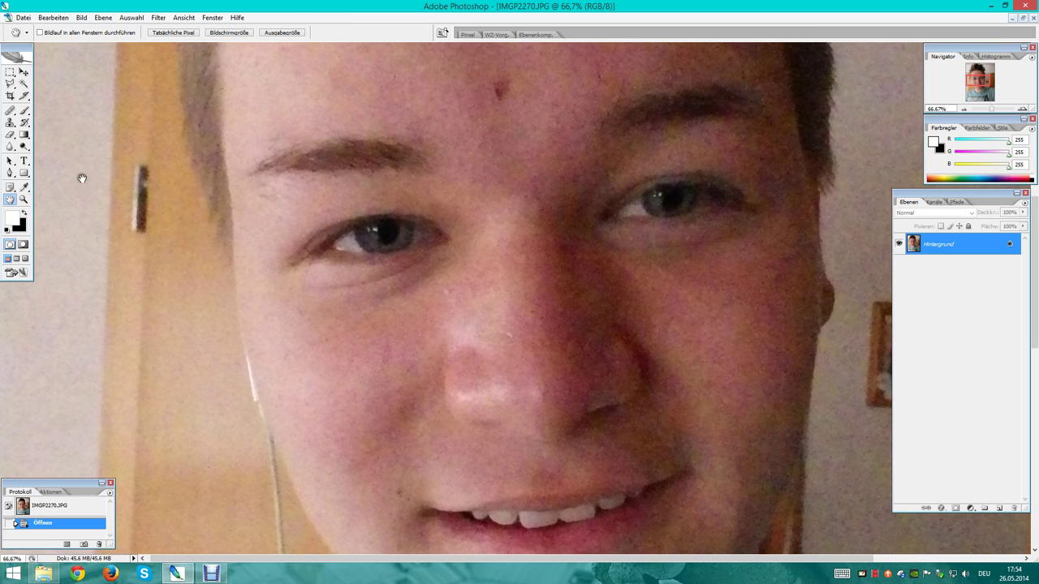
# - Activate the Healing Brush and try it on the cheek beside the nose
pyautogui.click(10, 112)
pyautogui.click(71, 120)
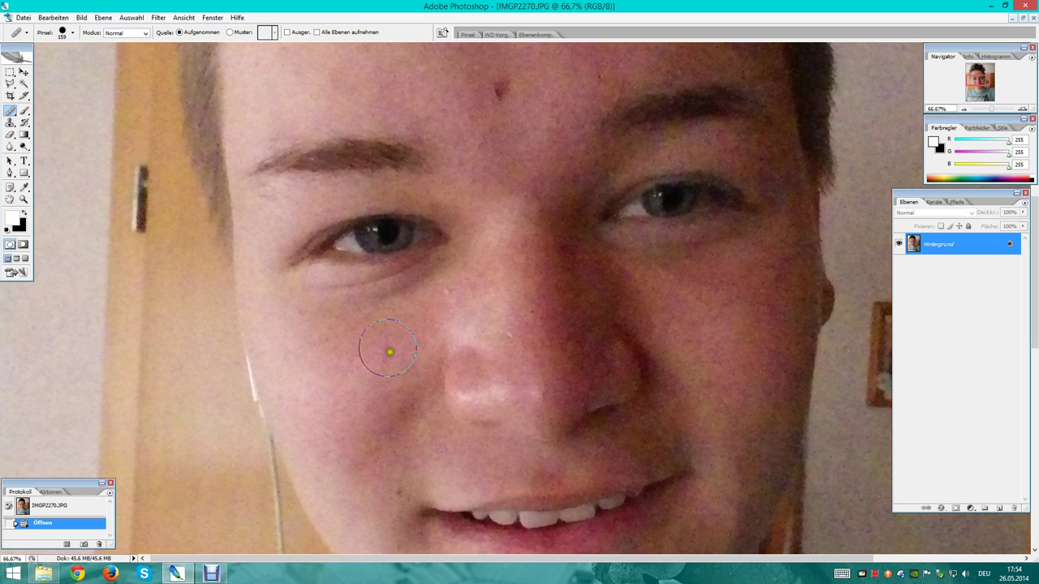
pyautogui.click(413, 365)
pyautogui.click(529, 216)
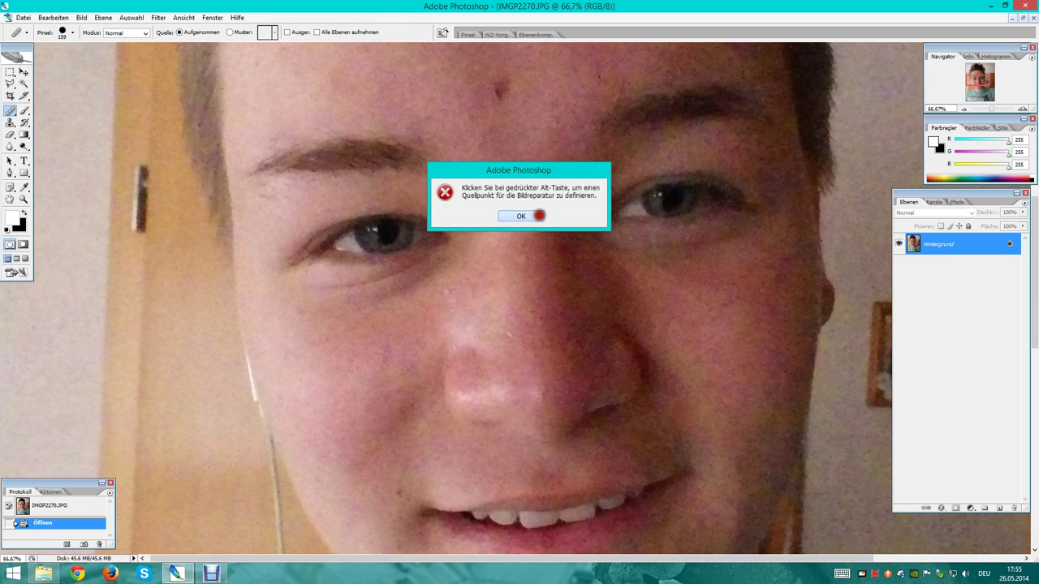
# - Duplicate the Hintergrund layer as Hintergrund Kopie and try the Healing Brush on the copy
pyautogui.rightClick(963, 247)
pyautogui.click(947, 266)
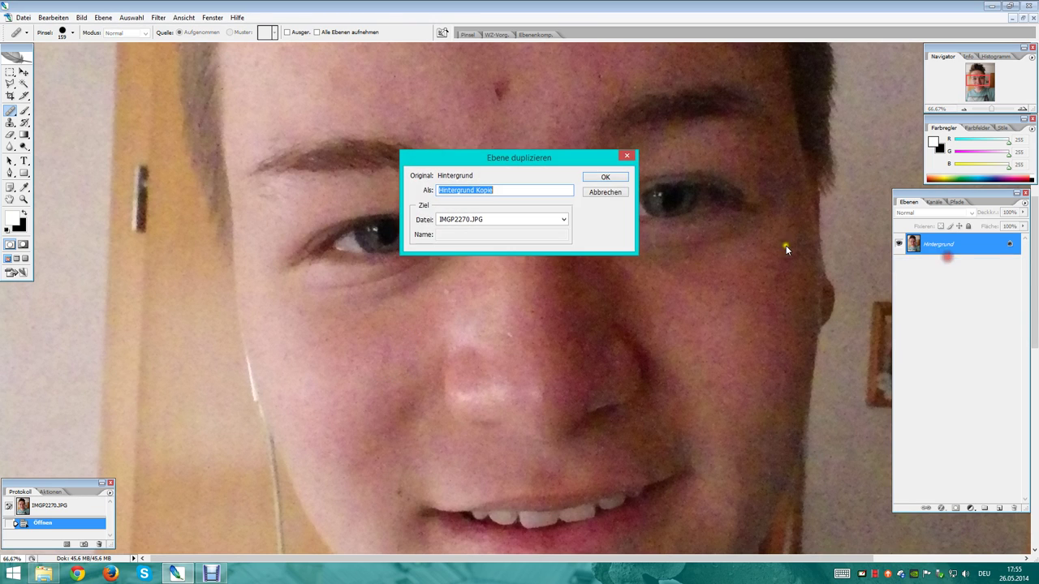
pyautogui.click(609, 179)
pyautogui.click(495, 246)
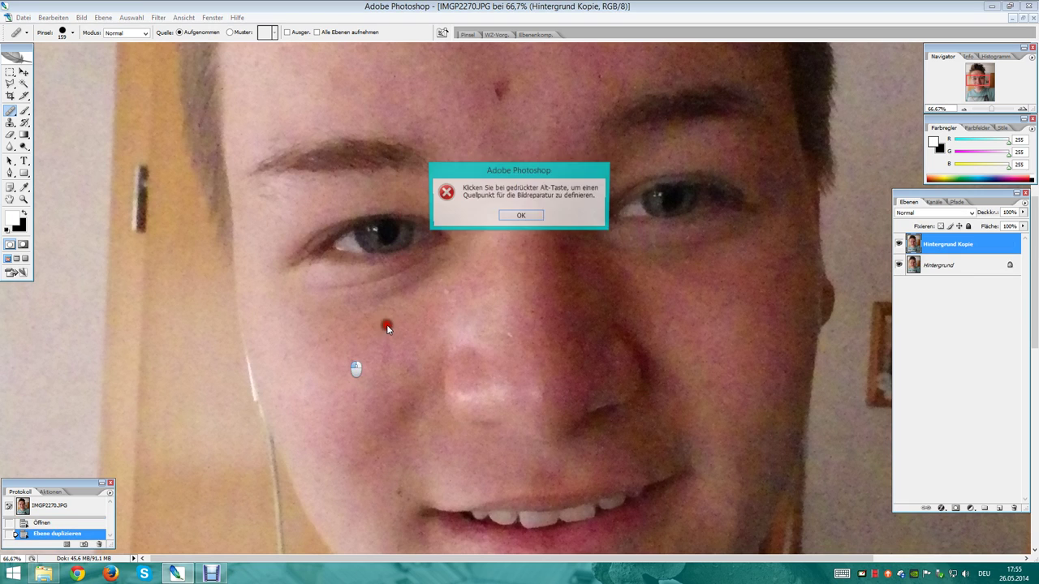
pyautogui.click(524, 217)
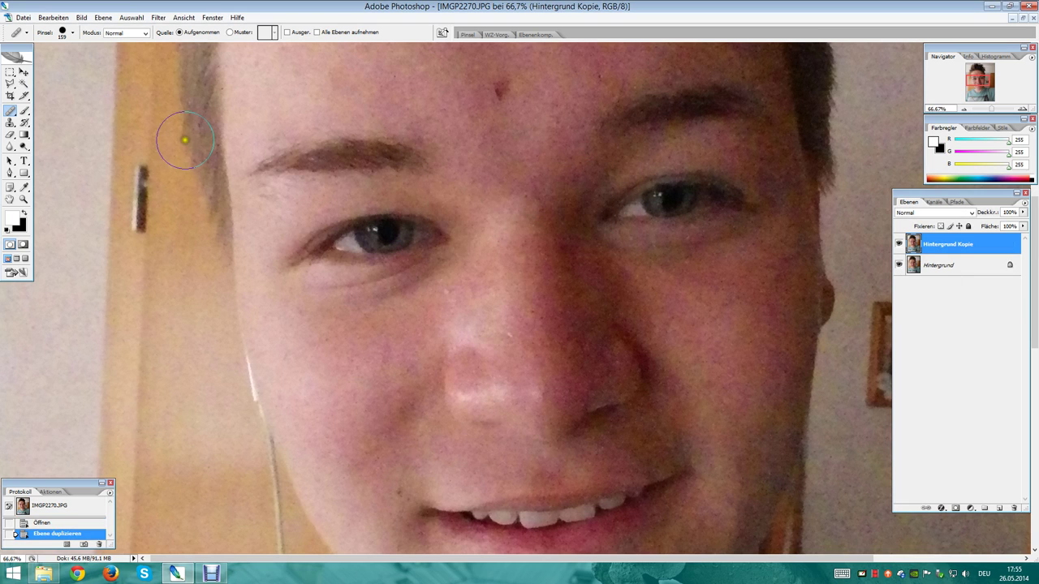
# - Try a Healing Brush stroke on the cheek of the copied layer, and undo it together with the layer duplication
pyautogui.rightClick(14, 110)
pyautogui.click(81, 122)
pyautogui.moveTo(359, 382)
pyautogui.mouseDown()
pyautogui.moveTo(364, 406)
pyautogui.moveTo(387, 343)
pyautogui.mouseUp()
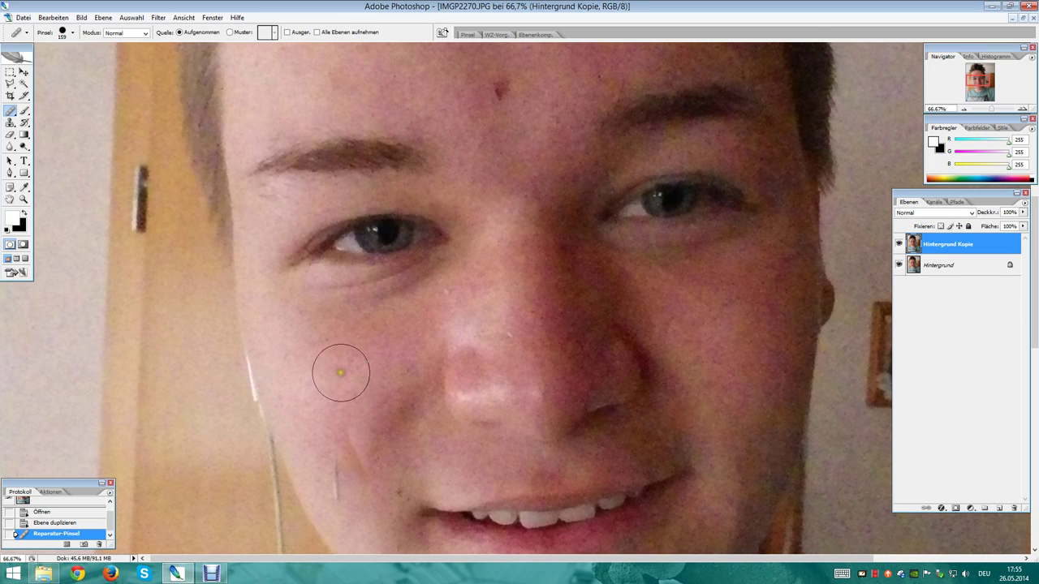
pyautogui.hotkey('ctrl', 'z')
pyautogui.hotkey('ctrl', 'alt', 'z')
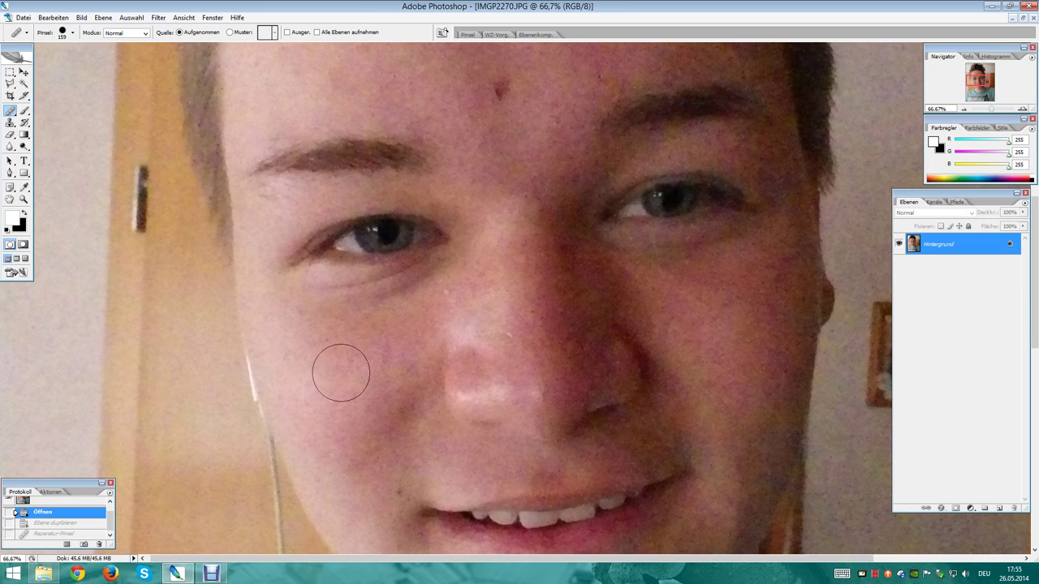
# - Sample clean cheek skin as the healing source and brush away blemishes on the cheek, near the mouth, under the eye and between the eyebrows
pyautogui.click(375, 414)
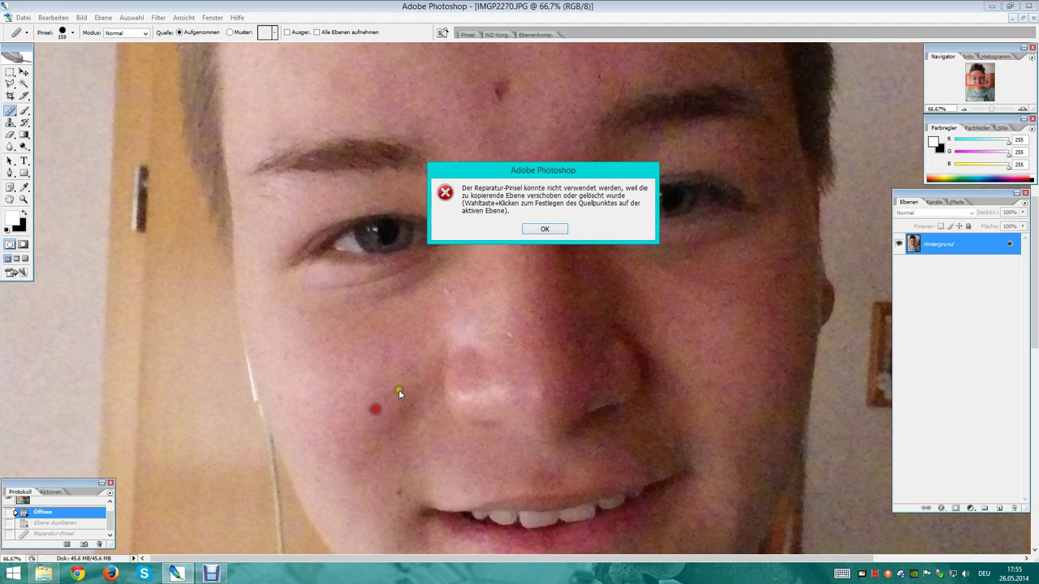
pyautogui.click(544, 227)
pyautogui.keyDown('alt'); pyautogui.click(361, 371); pyautogui.keyUp('alt')
pyautogui.moveTo(391, 346)
pyautogui.mouseDown()
pyautogui.moveTo(430, 326)
pyautogui.moveTo(389, 343)
pyautogui.moveTo(394, 320)
pyautogui.moveTo(341, 342)
pyautogui.moveTo(360, 355)
pyautogui.moveTo(389, 335)
pyautogui.moveTo(355, 409)
pyautogui.moveTo(334, 399)
pyautogui.moveTo(343, 378)
pyautogui.moveTo(359, 442)
pyautogui.moveTo(389, 454)
pyautogui.moveTo(406, 366)
pyautogui.moveTo(353, 470)
pyautogui.moveTo(407, 383)
pyautogui.mouseUp()
pyautogui.moveTo(465, 459)
pyautogui.mouseDown()
pyautogui.moveTo(412, 468)
pyautogui.moveTo(373, 433)
pyautogui.moveTo(431, 424)
pyautogui.moveTo(415, 458)
pyautogui.moveTo(436, 405)
pyautogui.moveTo(424, 493)
pyautogui.mouseUp()
pyautogui.moveTo(415, 310)
pyautogui.mouseDown()
pyautogui.moveTo(429, 283)
pyautogui.moveTo(381, 304)
pyautogui.moveTo(435, 272)
pyautogui.moveTo(341, 289)
pyautogui.mouseUp()
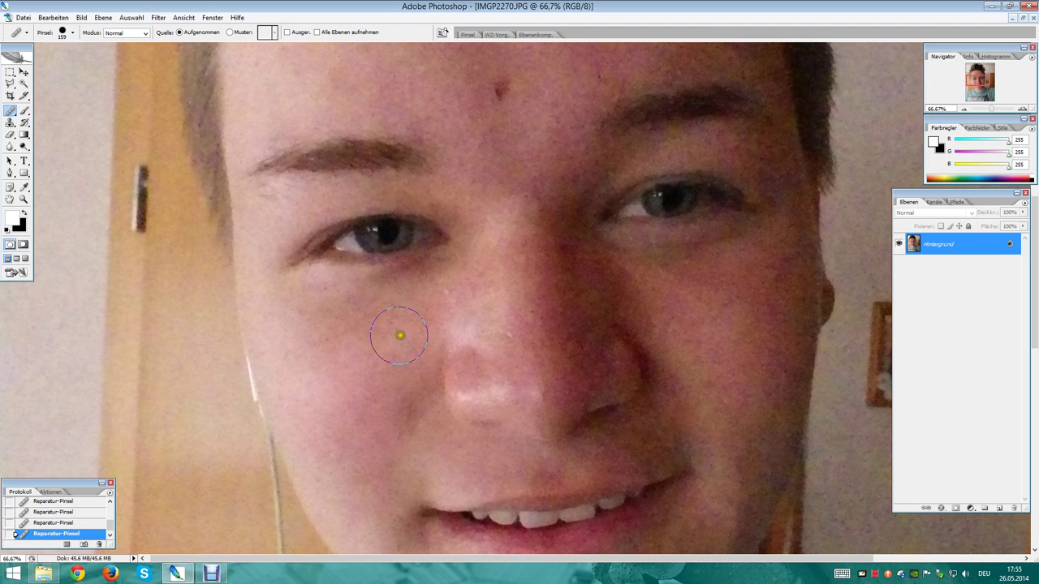
pyautogui.moveTo(406, 306)
pyautogui.mouseDown()
pyautogui.moveTo(344, 341)
pyautogui.moveTo(378, 332)
pyautogui.moveTo(369, 336)
pyautogui.mouseUp()
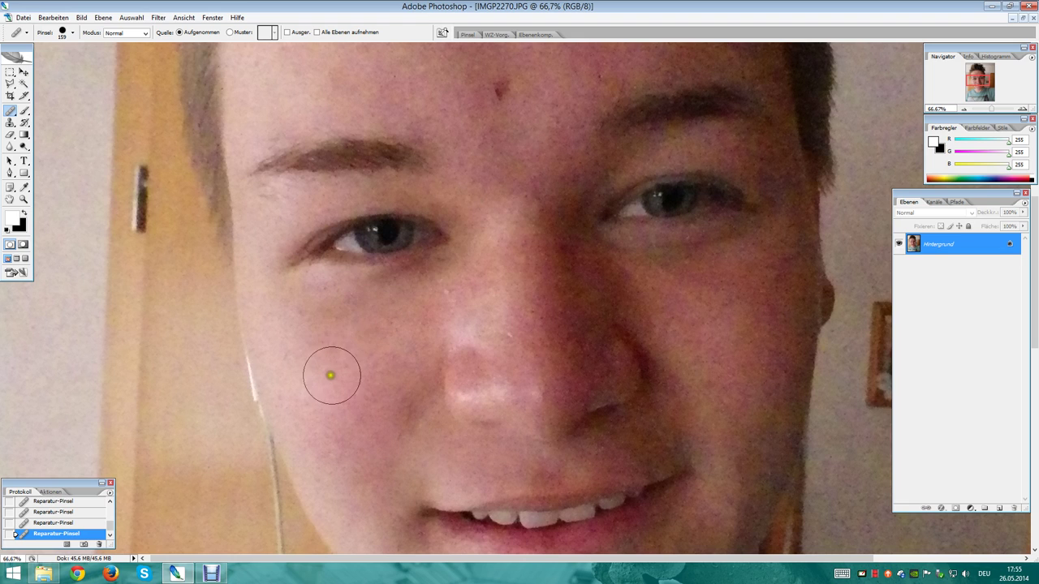
pyautogui.moveTo(502, 86); pyautogui.dragTo(497, 86)
# - Try healing the bridge and side of the nose and the skin between the eyebrows with repeated Healing Brush strokes
pyautogui.moveTo(510, 334); pyautogui.dragTo(544, 292)
pyautogui.moveTo(514, 190)
pyautogui.mouseDown()
pyautogui.moveTo(466, 336)
pyautogui.moveTo(479, 284)
pyautogui.mouseUp()
pyautogui.moveTo(479, 314); pyautogui.dragTo(560, 325)
pyautogui.moveTo(601, 290)
pyautogui.mouseDown()
pyautogui.moveTo(538, 278)
pyautogui.moveTo(665, 308)
pyautogui.moveTo(563, 251)
pyautogui.mouseUp()
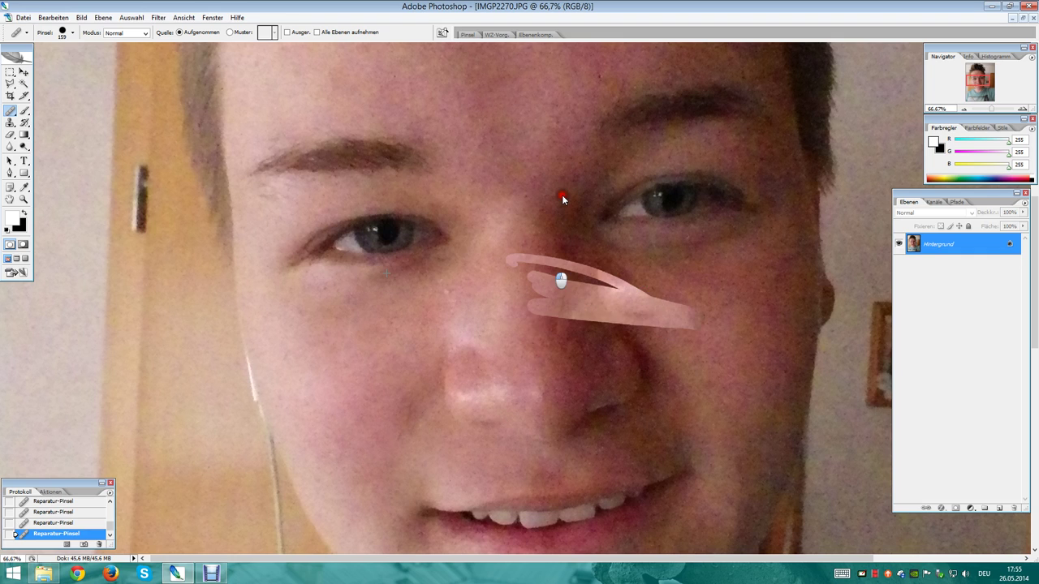
pyautogui.moveTo(562, 197)
pyautogui.mouseDown()
pyautogui.moveTo(601, 330)
pyautogui.moveTo(645, 327)
pyautogui.mouseUp()
pyautogui.moveTo(497, 159)
pyautogui.mouseDown()
pyautogui.moveTo(571, 116)
pyautogui.moveTo(508, 154)
pyautogui.moveTo(486, 188)
pyautogui.mouseUp()
pyautogui.moveTo(408, 95)
pyautogui.mouseDown()
pyautogui.moveTo(279, 100)
pyautogui.moveTo(347, 125)
pyautogui.moveTo(454, 109)
pyautogui.mouseUp()
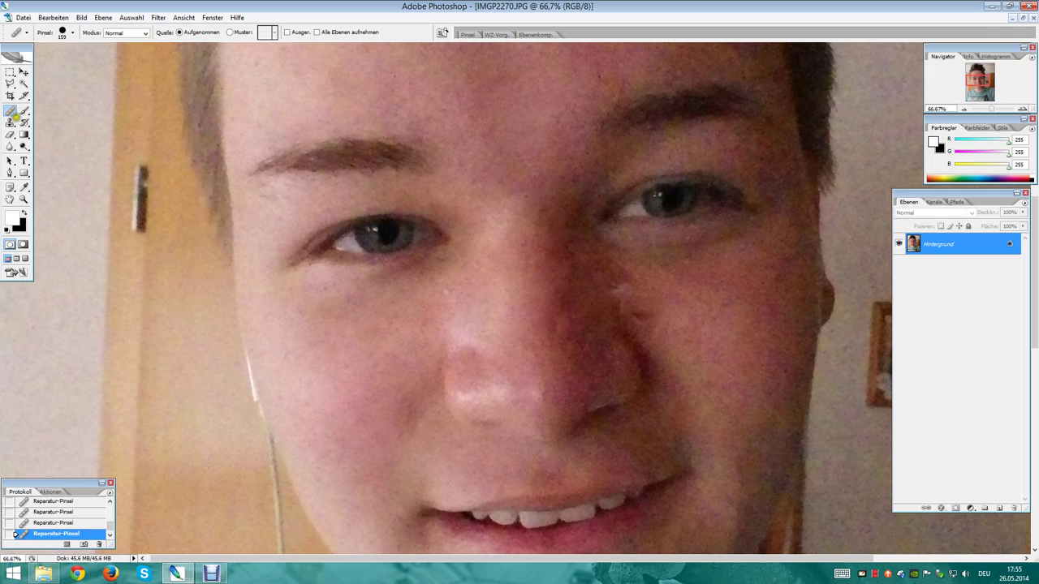
# - Try to smooth the shadowed side of the nose with further Healing Brush strokes
pyautogui.moveTo(448, 284)
pyautogui.mouseDown()
pyautogui.moveTo(473, 284)
pyautogui.moveTo(493, 267)
pyautogui.moveTo(439, 294)
pyautogui.moveTo(545, 249)
pyautogui.mouseUp()
pyautogui.moveTo(643, 385)
pyautogui.mouseDown()
pyautogui.moveTo(710, 367)
pyautogui.moveTo(671, 330)
pyautogui.moveTo(650, 335)
pyautogui.moveTo(673, 387)
pyautogui.moveTo(656, 331)
pyautogui.moveTo(637, 332)
pyautogui.moveTo(668, 371)
pyautogui.moveTo(617, 292)
pyautogui.mouseUp()
pyautogui.moveTo(560, 235)
pyautogui.mouseDown()
pyautogui.moveTo(602, 301)
pyautogui.moveTo(540, 322)
pyautogui.moveTo(568, 362)
pyautogui.moveTo(613, 359)
pyautogui.mouseUp()
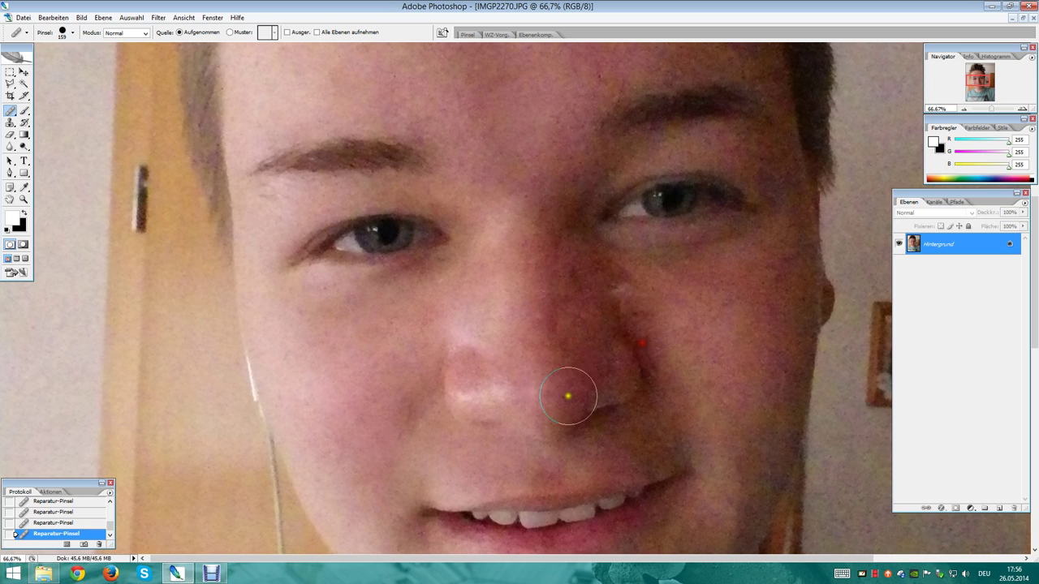
pyautogui.moveTo(506, 220); pyautogui.dragTo(568, 371)
pyautogui.moveTo(498, 326); pyautogui.dragTo(586, 207)
pyautogui.moveTo(582, 301); pyautogui.dragTo(600, 297)
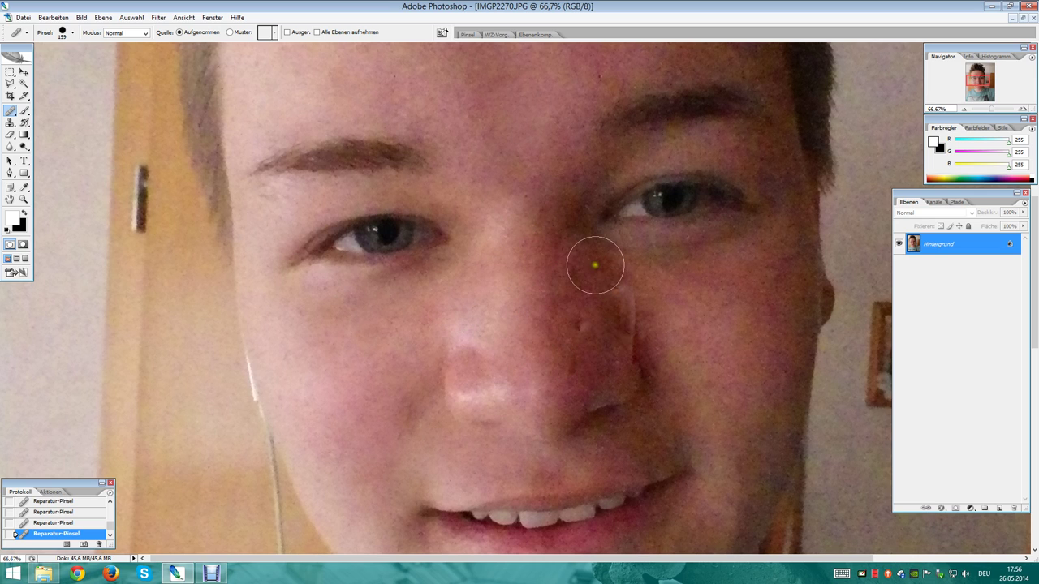
# - Undo the series of Healing Brush strokes made on the nose
pyautogui.hotkey('ctrl', 'alt', 'z')
pyautogui.hotkey('ctrl', 'alt', 'z')
pyautogui.hotkey('ctrl', 'alt', 'z')
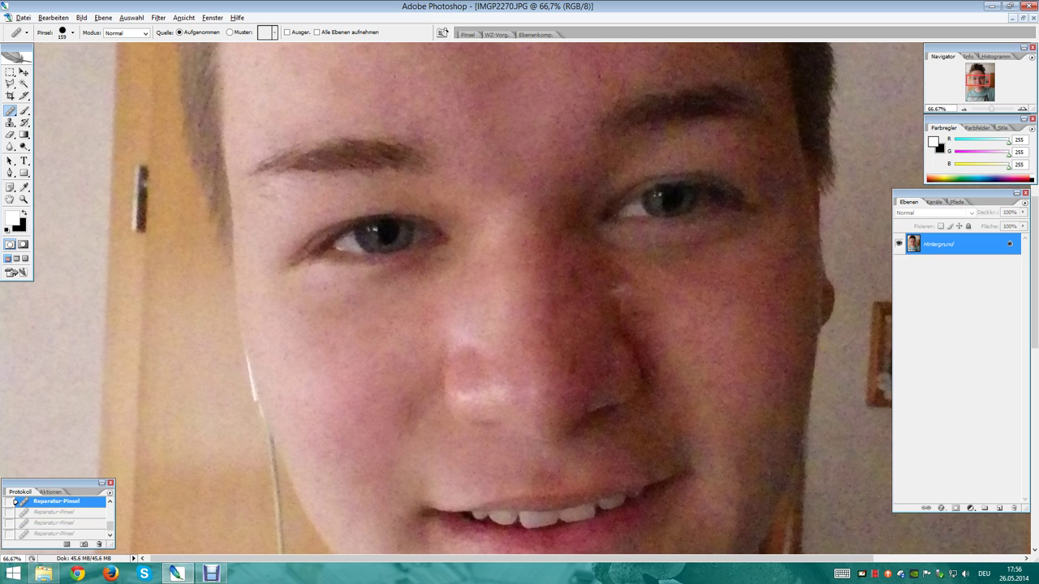
pyautogui.hotkey('ctrl', 'alt', 'z')
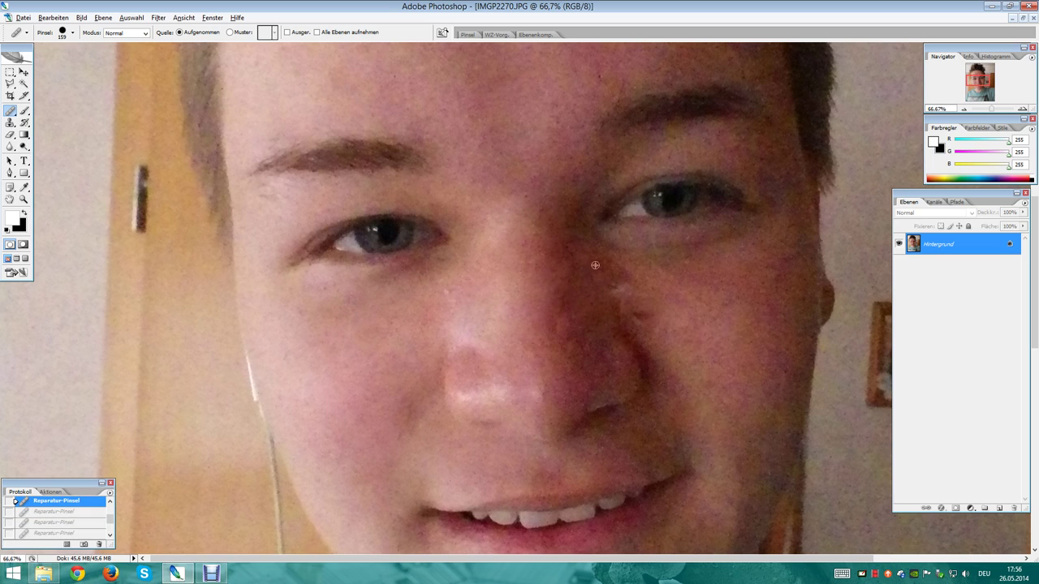
pyautogui.press('h')
pyautogui.moveTo(653, 386); pyautogui.dragTo(533, 194)
pyautogui.scroll(5, 648, 225)
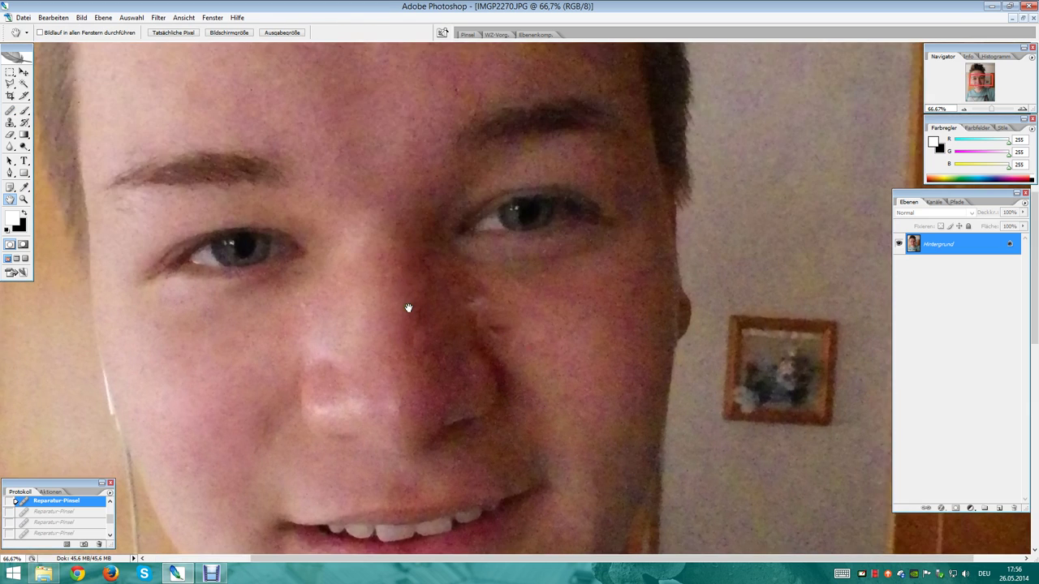
pyautogui.hotkey('ctrl', 'alt', 'z')
pyautogui.hotkey('ctrl', 'alt', 'z')
pyautogui.hotkey('ctrl', 'alt', 'z')
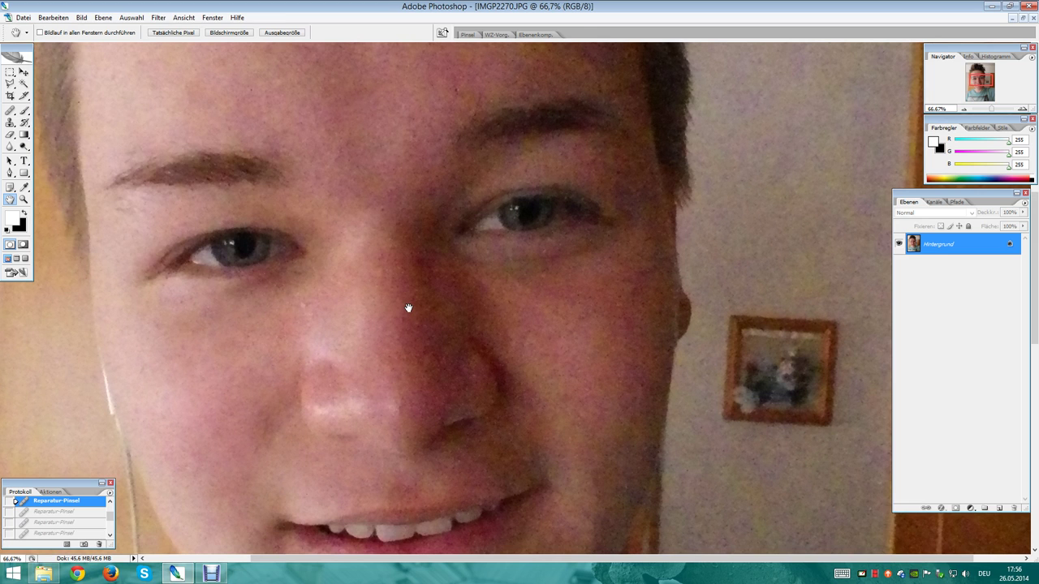
# - Heal the blemishes on the chin below the mouth with Healing Brush strokes
pyautogui.moveTo(497, 284); pyautogui.dragTo(554, 503)
pyautogui.moveTo(476, 241); pyautogui.dragTo(560, 200)
pyautogui.scroll(-15, 560, 201)
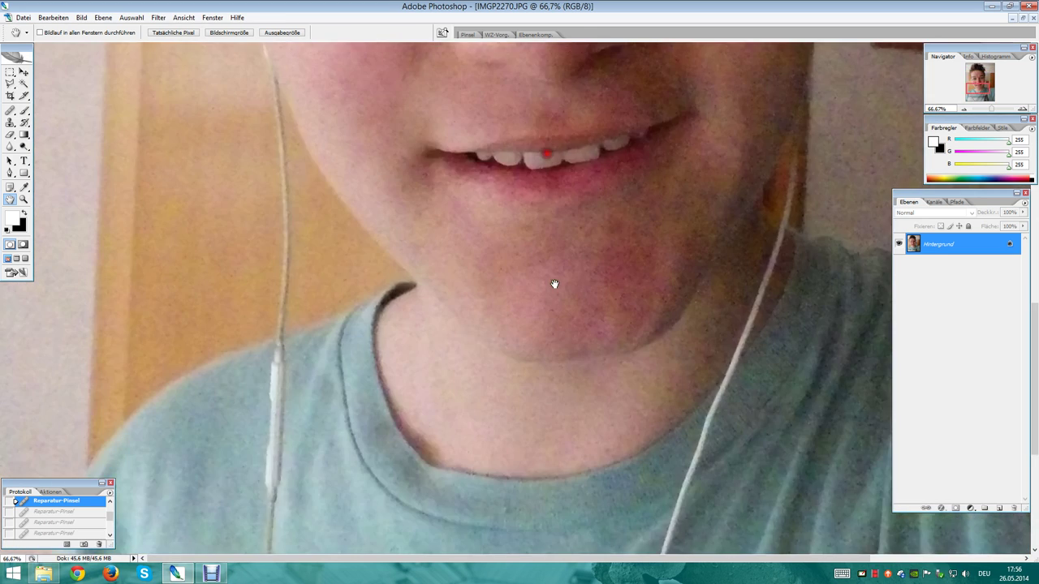
pyautogui.scroll(-4, 531, 228)
pyautogui.scroll(8, 486, 341)
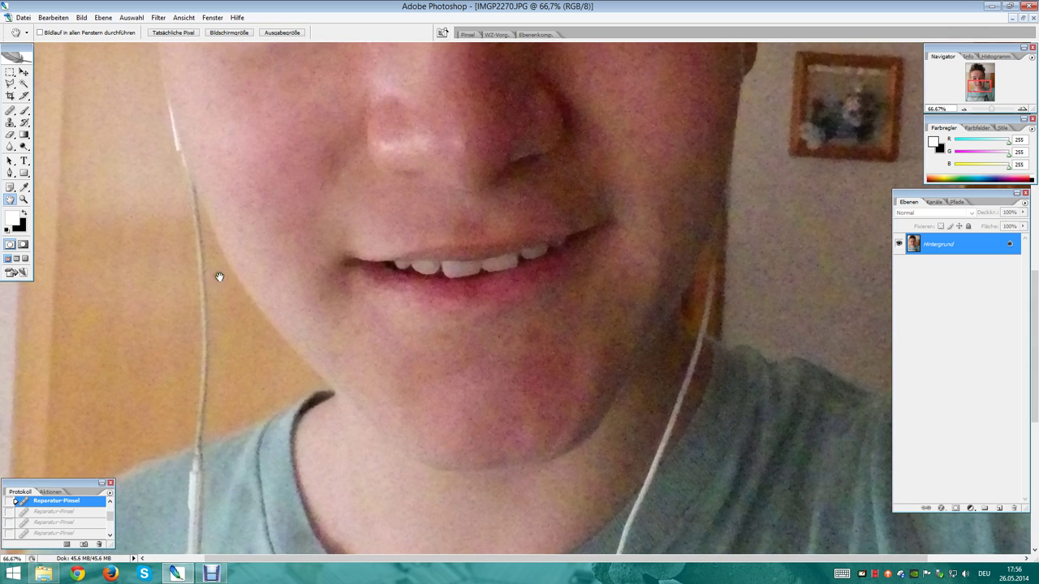
pyautogui.press('j')
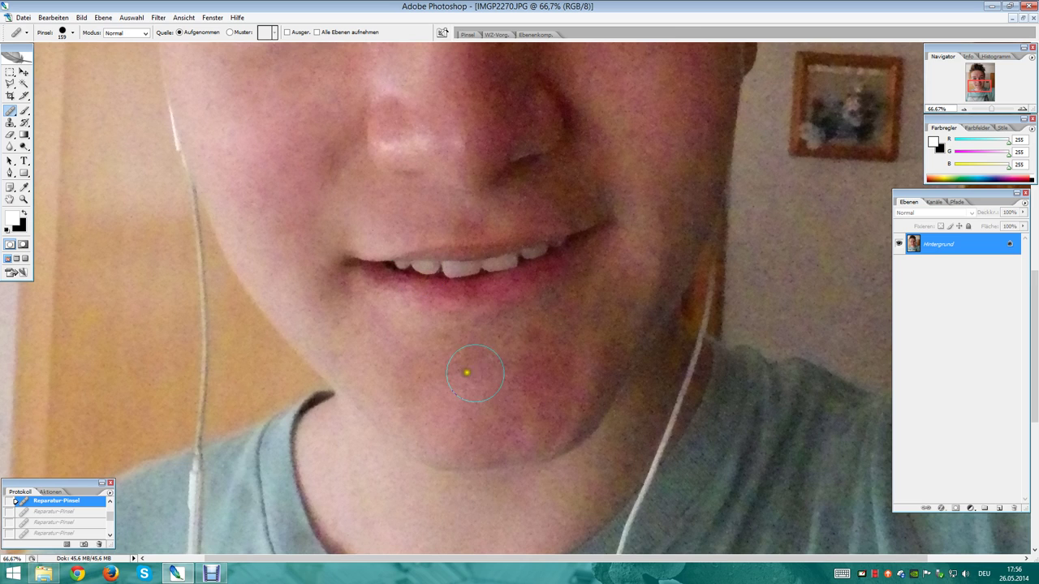
pyautogui.moveTo(580, 339)
pyautogui.mouseDown()
pyautogui.moveTo(478, 367)
pyautogui.moveTo(445, 396)
pyautogui.mouseUp()
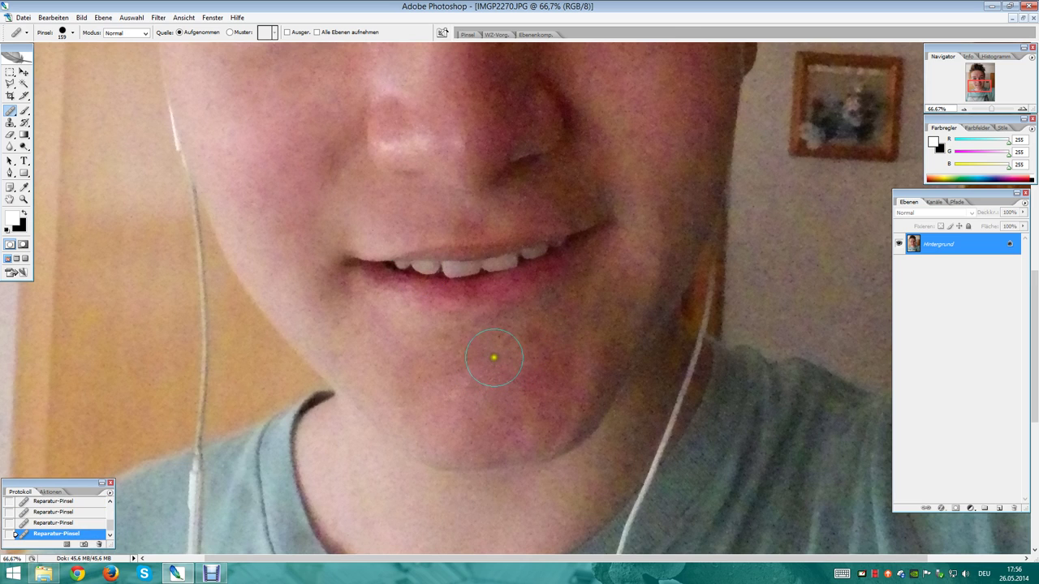
pyautogui.moveTo(441, 364)
pyautogui.mouseDown()
pyautogui.moveTo(525, 371)
pyautogui.moveTo(587, 355)
pyautogui.moveTo(549, 374)
pyautogui.moveTo(567, 350)
pyautogui.mouseUp()
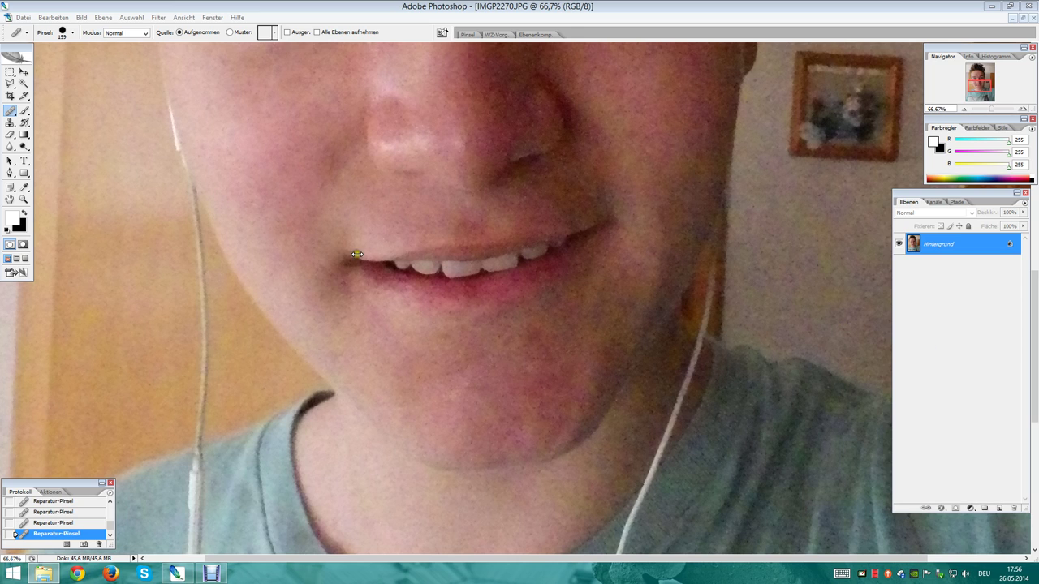
# - Brush over the skin spots around the darker-side eyebrow and across the upper forehead with the Healing Brush
pyautogui.press('h')
pyautogui.moveTo(568, 187); pyautogui.dragTo(468, 320)
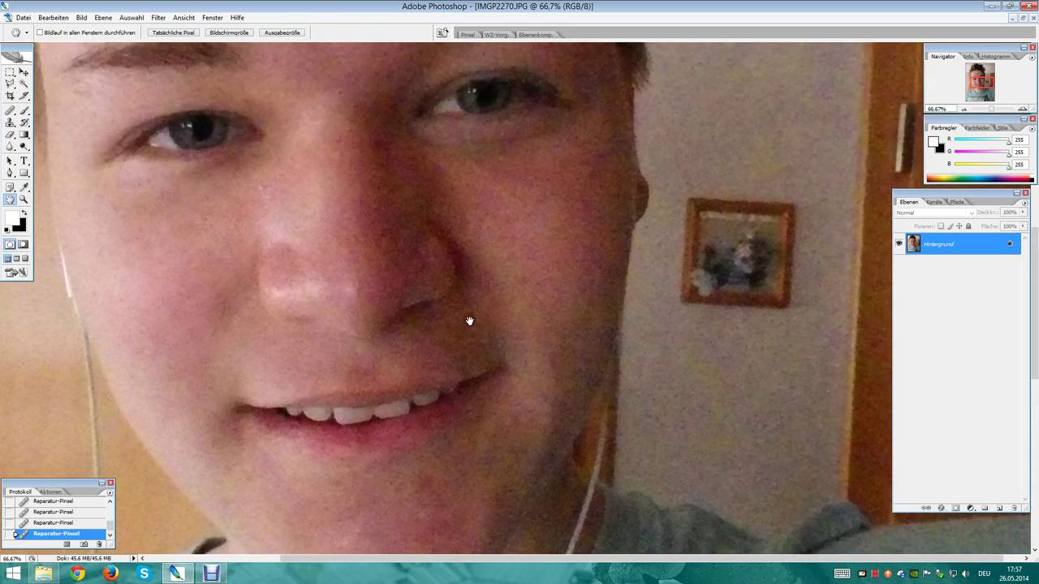
pyautogui.moveTo(526, 180); pyautogui.dragTo(508, 327)
pyautogui.moveTo(417, 239); pyautogui.dragTo(594, 334)
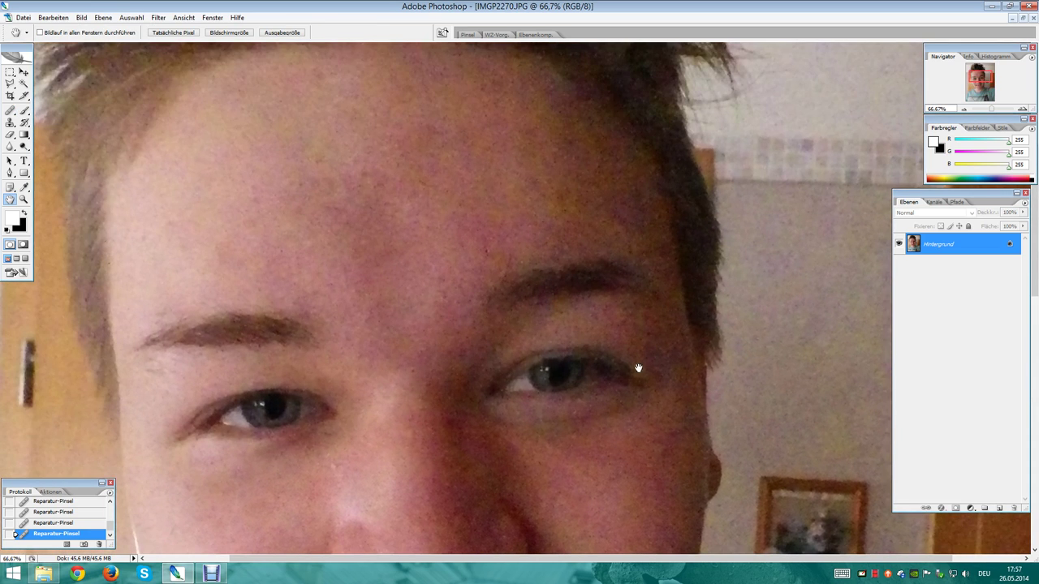
pyautogui.press('j')
pyautogui.moveTo(665, 317)
pyautogui.mouseDown()
pyautogui.moveTo(656, 388)
pyautogui.moveTo(654, 371)
pyautogui.mouseUp()
pyautogui.click(505, 298)
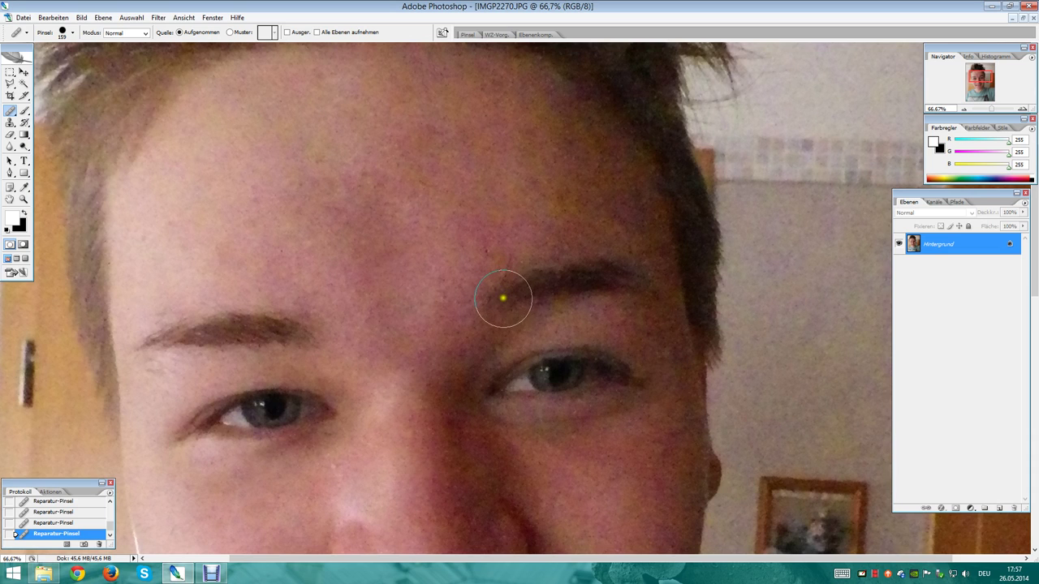
pyautogui.click(439, 187)
pyautogui.moveTo(527, 121)
pyautogui.mouseDown()
pyautogui.moveTo(343, 68)
pyautogui.moveTo(360, 174)
pyautogui.moveTo(366, 135)
pyautogui.moveTo(261, 132)
pyautogui.mouseUp()
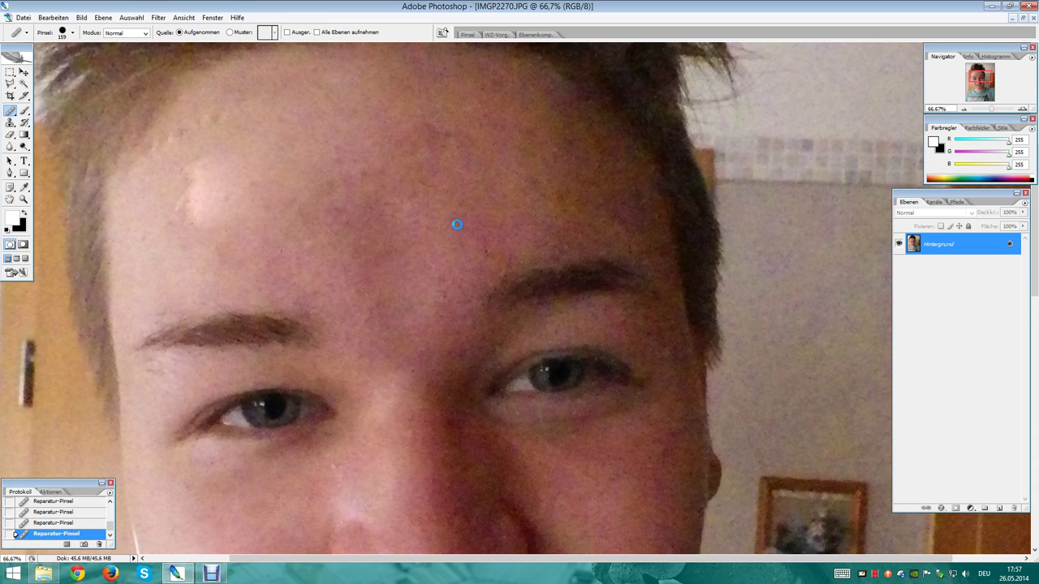
# - Brush over the skin spots on the bright side and centre of the forehead, down to between the eyebrows, with the Healing Brush
pyautogui.moveTo(251, 105)
pyautogui.mouseDown()
pyautogui.moveTo(203, 181)
pyautogui.moveTo(144, 204)
pyautogui.moveTo(144, 155)
pyautogui.moveTo(179, 161)
pyautogui.mouseUp()
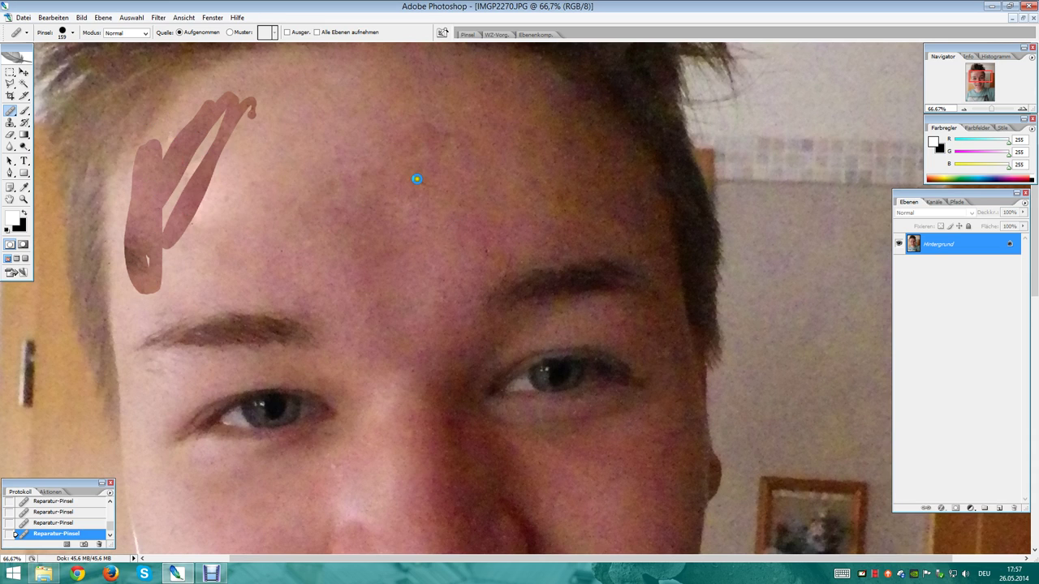
pyautogui.moveTo(278, 104); pyautogui.dragTo(260, 280)
pyautogui.moveTo(342, 175)
pyautogui.mouseDown()
pyautogui.moveTo(335, 230)
pyautogui.moveTo(375, 241)
pyautogui.mouseUp()
pyautogui.moveTo(446, 210); pyautogui.dragTo(447, 271)
pyautogui.moveTo(383, 189); pyautogui.dragTo(334, 294)
pyautogui.moveTo(487, 146); pyautogui.dragTo(378, 349)
pyautogui.moveTo(398, 162)
pyautogui.mouseDown()
pyautogui.moveTo(338, 315)
pyautogui.moveTo(421, 375)
pyautogui.mouseUp()
pyautogui.moveTo(519, 154)
pyautogui.mouseDown()
pyautogui.moveTo(444, 335)
pyautogui.moveTo(414, 323)
pyautogui.mouseUp()
pyautogui.moveTo(488, 147); pyautogui.dragTo(409, 312)
pyautogui.moveTo(342, 245); pyautogui.dragTo(339, 371)
pyautogui.moveTo(384, 213); pyautogui.dragTo(398, 358)
pyautogui.moveTo(527, 146); pyautogui.dragTo(467, 325)
# - Open the Windows Task Manager
pyautogui.rightClick(549, 572)
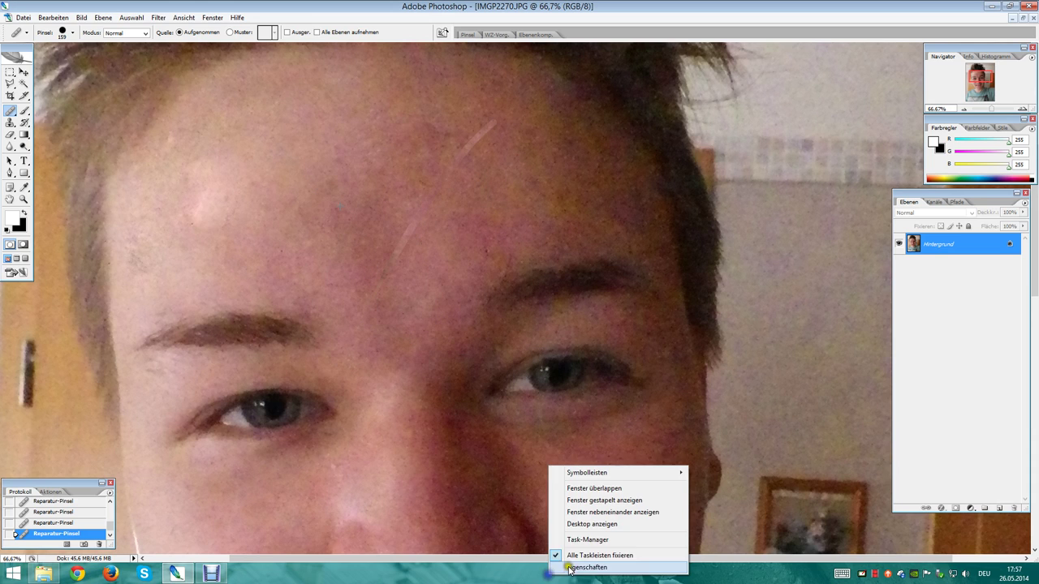
pyautogui.click(589, 541)
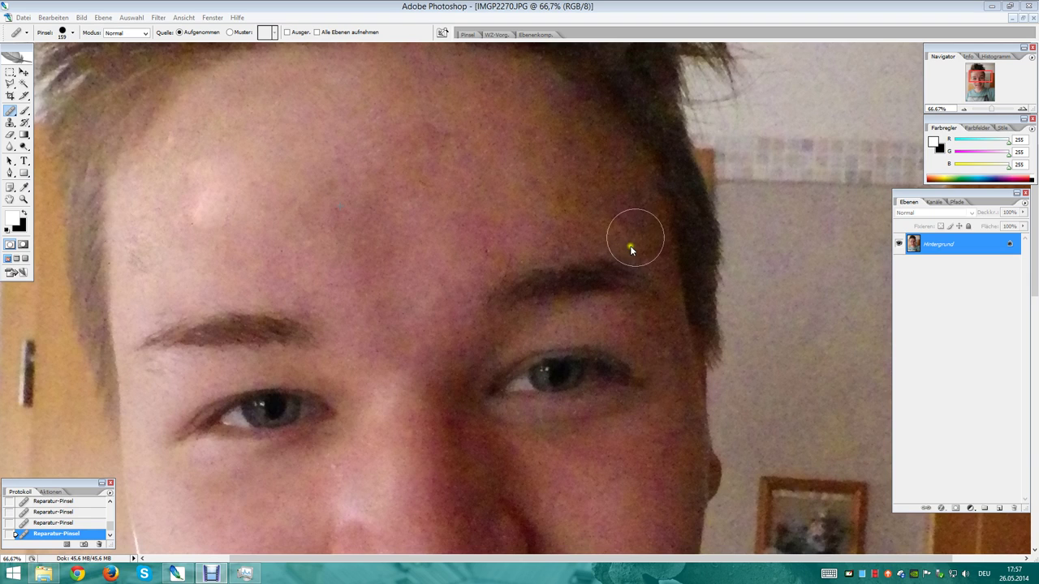
# - Heal the skin on the shadowed side of the forehead, the bridge of the nose and the mid-forehead with the Healing Brush
pyautogui.click(551, 137)
pyautogui.moveTo(561, 202); pyautogui.dragTo(660, 178)
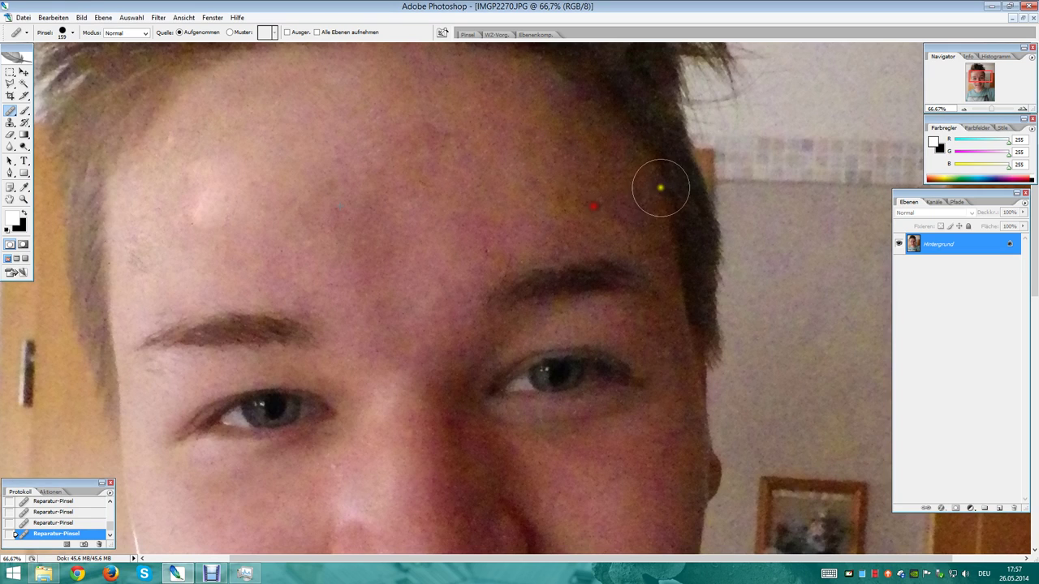
pyautogui.moveTo(542, 108)
pyautogui.mouseDown()
pyautogui.moveTo(630, 178)
pyautogui.moveTo(571, 144)
pyautogui.moveTo(584, 155)
pyautogui.moveTo(592, 204)
pyautogui.moveTo(638, 230)
pyautogui.mouseUp()
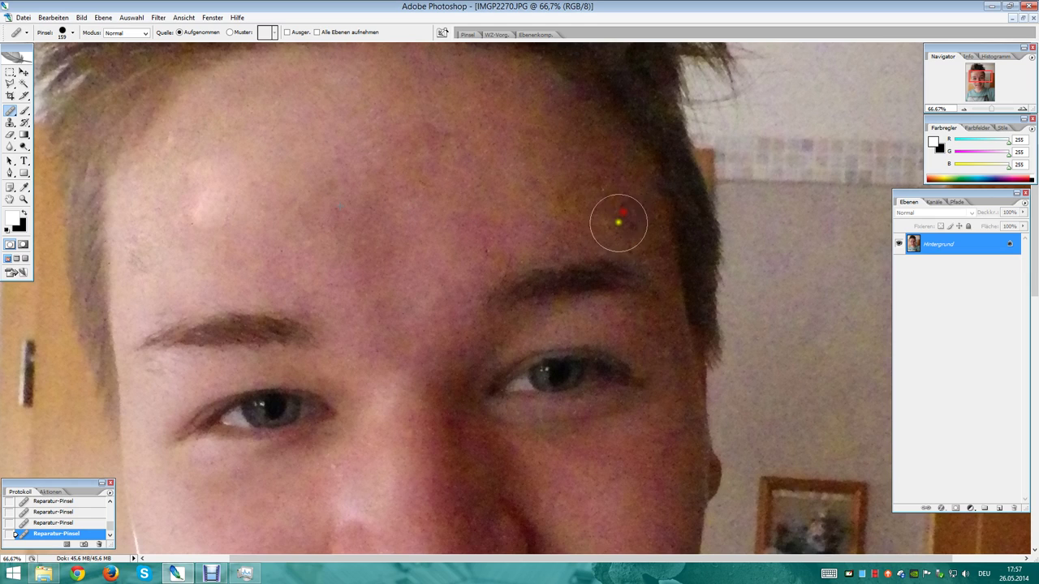
pyautogui.moveTo(538, 92)
pyautogui.mouseDown()
pyautogui.moveTo(640, 213)
pyautogui.moveTo(627, 202)
pyautogui.mouseUp()
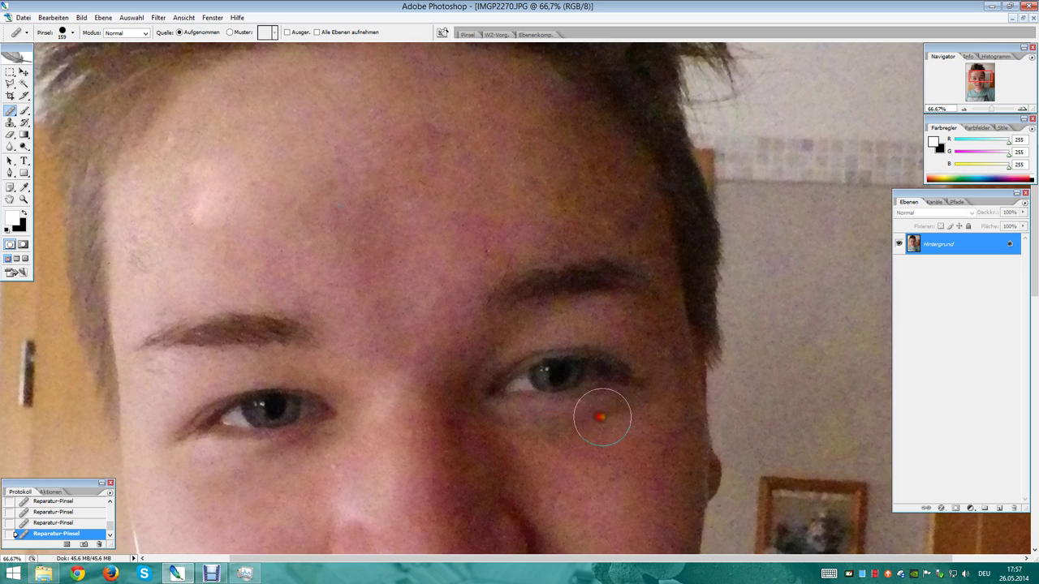
pyautogui.moveTo(475, 436)
pyautogui.mouseDown()
pyautogui.moveTo(519, 508)
pyautogui.moveTo(499, 446)
pyautogui.moveTo(514, 495)
pyautogui.moveTo(454, 453)
pyautogui.moveTo(464, 476)
pyautogui.moveTo(414, 482)
pyautogui.moveTo(403, 537)
pyautogui.moveTo(386, 528)
pyautogui.moveTo(397, 395)
pyautogui.mouseUp()
pyautogui.moveTo(399, 266)
pyautogui.mouseDown()
pyautogui.moveTo(422, 211)
pyautogui.moveTo(466, 173)
pyautogui.moveTo(427, 162)
pyautogui.moveTo(295, 219)
pyautogui.mouseUp()
pyautogui.moveTo(395, 98); pyautogui.dragTo(331, 195)
# - Lighten the shadow beside the nostril using the Dodge tool on midtones at 12% exposure
pyautogui.press('z')
pyautogui.keyDown('alt'); pyautogui.click(413, 287); pyautogui.keyUp('alt')
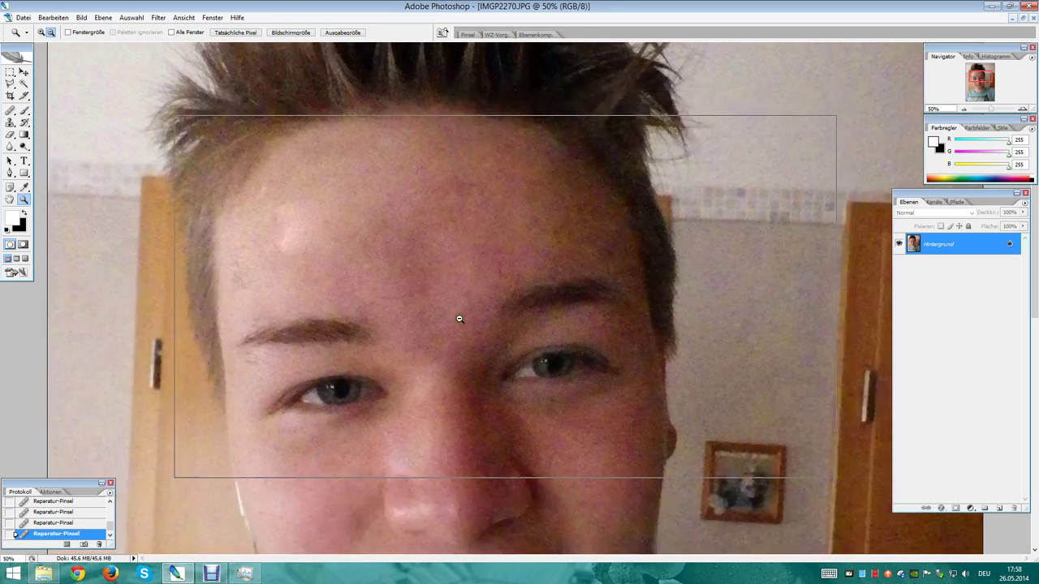
pyautogui.keyDown('alt'); pyautogui.click(459, 316); pyautogui.keyUp('alt')
pyautogui.keyDown('alt'); pyautogui.click(529, 385); pyautogui.keyUp('alt')
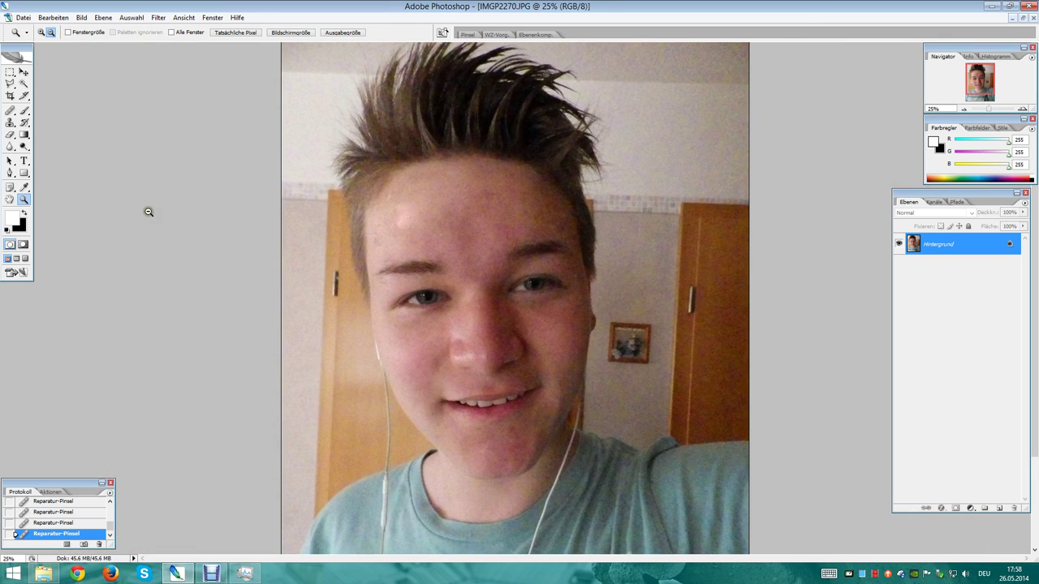
pyautogui.moveTo(24, 146); pyautogui.dragTo(78, 153)
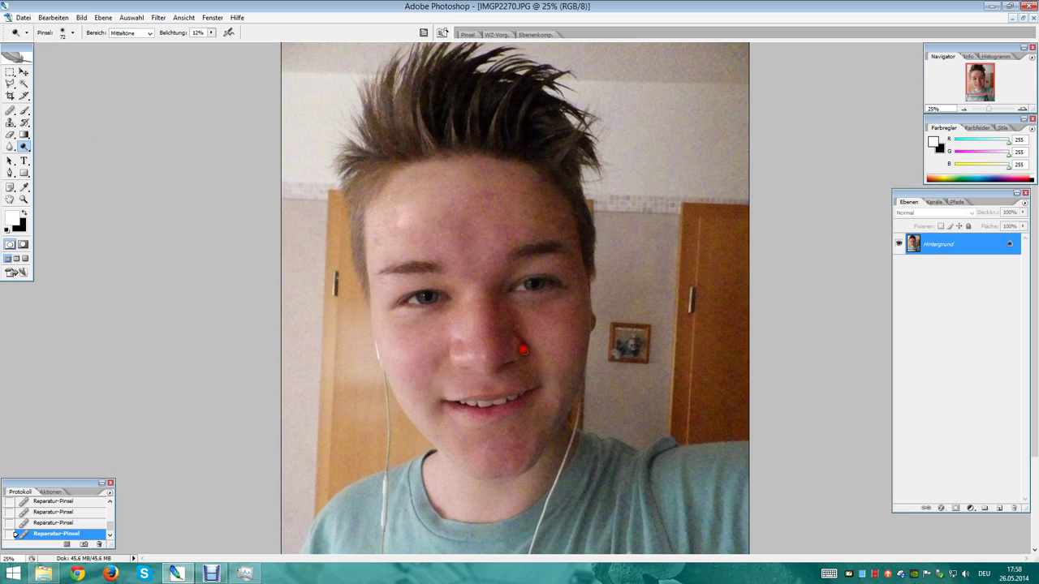
pyautogui.click(526, 341)
# - Duplicate the background layer and try to lighten the nose and forehead with the Dodge tool
pyautogui.rightClick(929, 250)
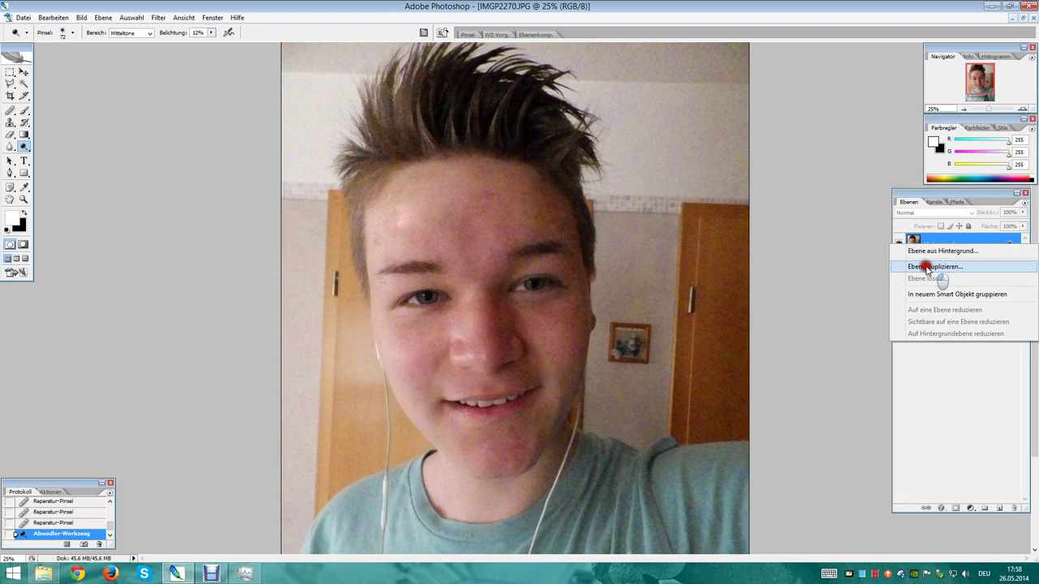
pyautogui.click(928, 284)
pyautogui.click(609, 178)
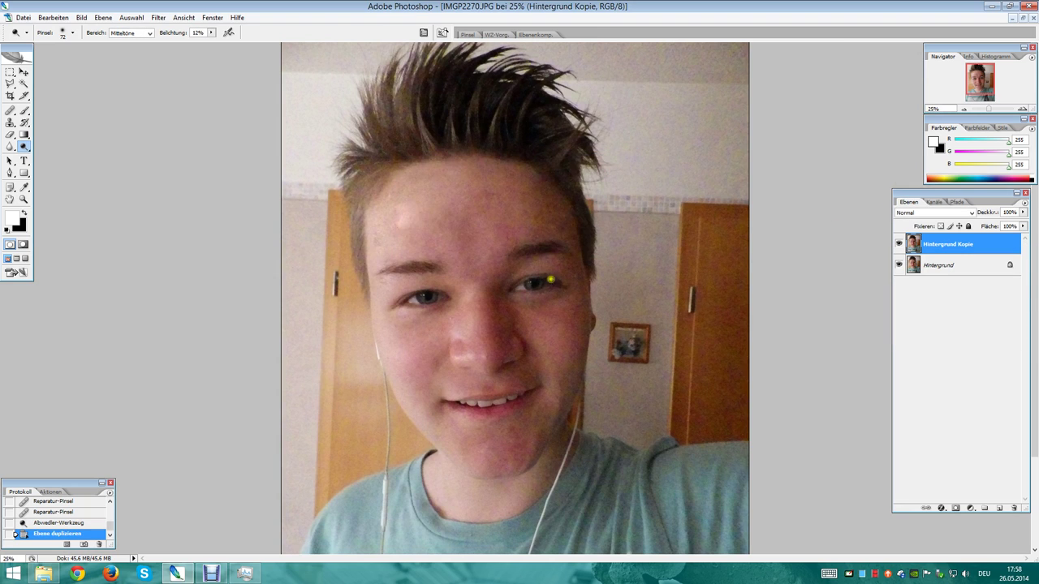
pyautogui.moveTo(474, 329)
pyautogui.mouseDown()
pyautogui.moveTo(459, 245)
pyautogui.moveTo(503, 197)
pyautogui.moveTo(499, 233)
pyautogui.moveTo(463, 208)
pyautogui.moveTo(428, 221)
pyautogui.mouseUp()
# - Undo the recent Dodge strokes and the layer duplication
pyautogui.hotkey('ctrl', 'alt', 'z')
pyautogui.hotkey('ctrl', 'alt', 'z')
pyautogui.hotkey('ctrl', 'alt', 'z')
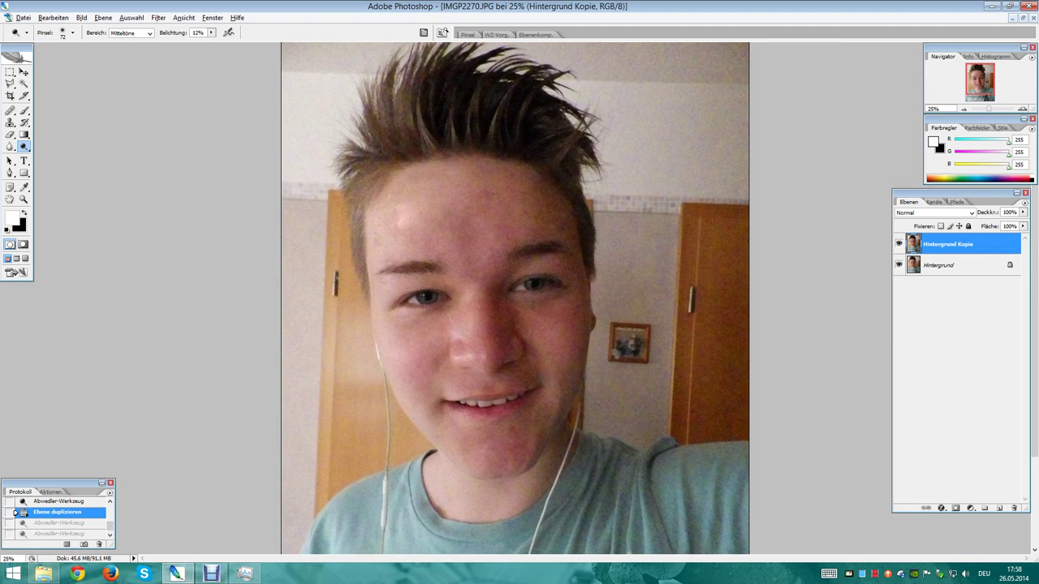
# - Duplicate the Hintergrund layer within IMGP2270.JPG, keeping the suggested layer name
pyautogui.rightClick(957, 262)
pyautogui.click(945, 251)
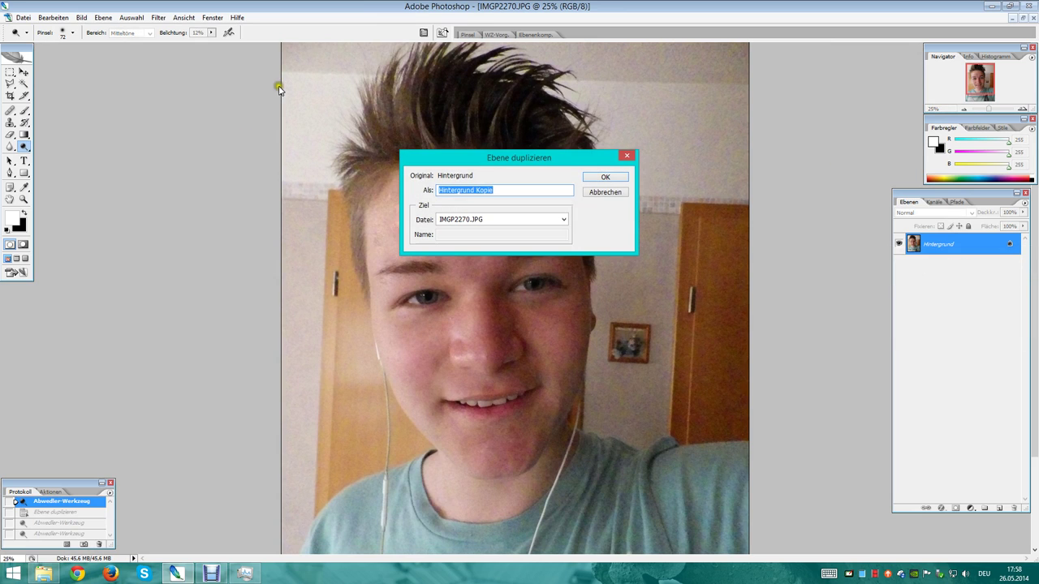
pyautogui.click(604, 177)
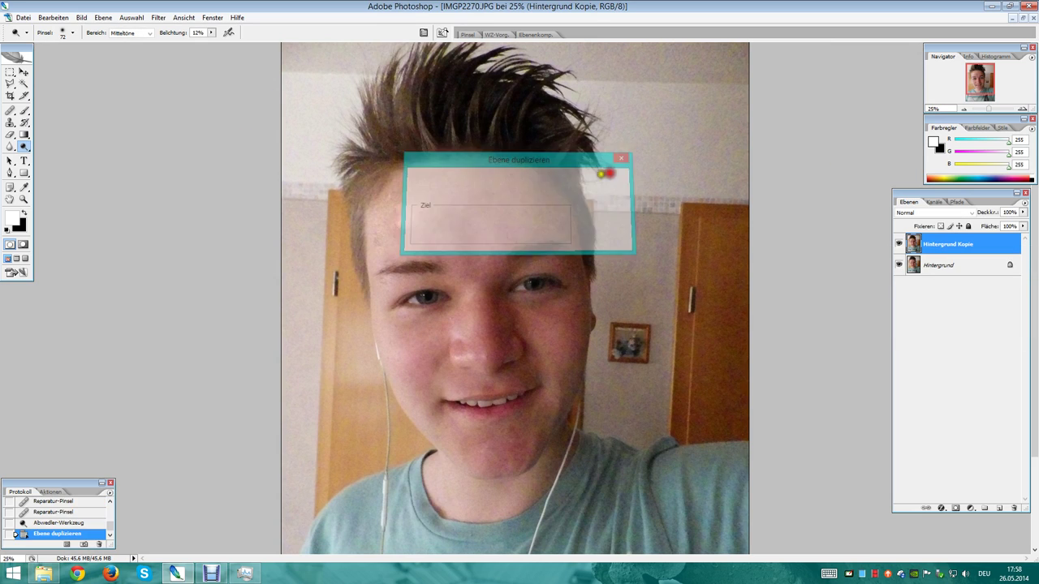
# - Open the Dodge tool's exposure value for editing
pyautogui.click(211, 33)
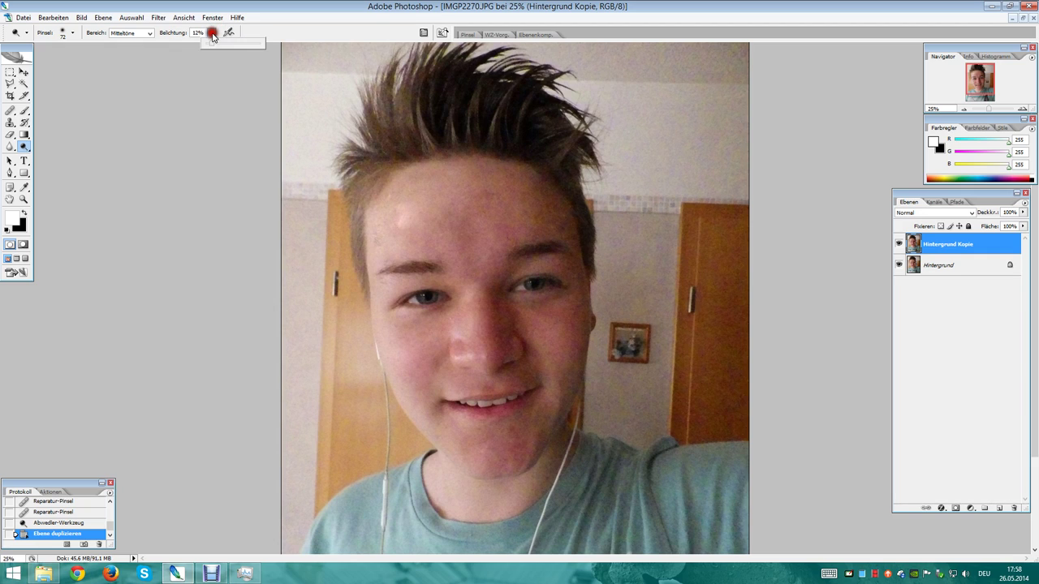
pyautogui.click(198, 33)
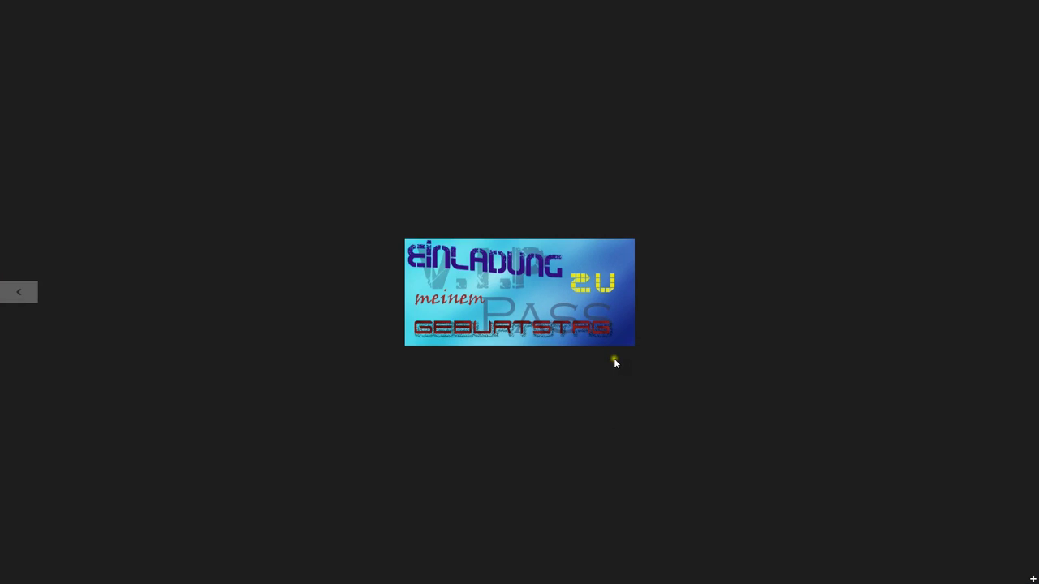
# - Close the full-screen picture viewer and return to Photoshop on the desktop
pyautogui.moveTo(524, 5); pyautogui.dragTo(511, 562)
pyautogui.click(526, 172)
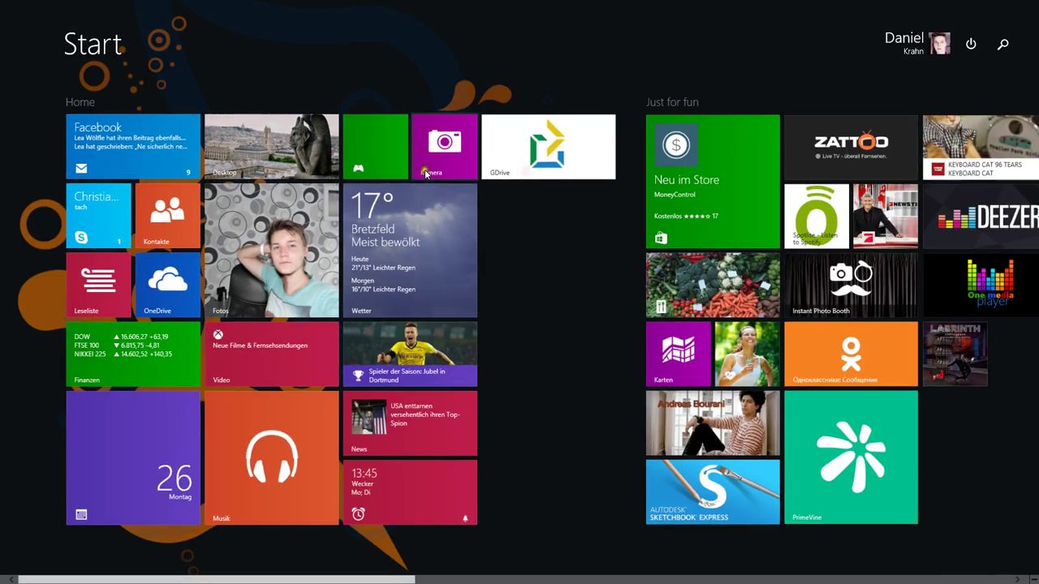
pyautogui.click(271, 151)
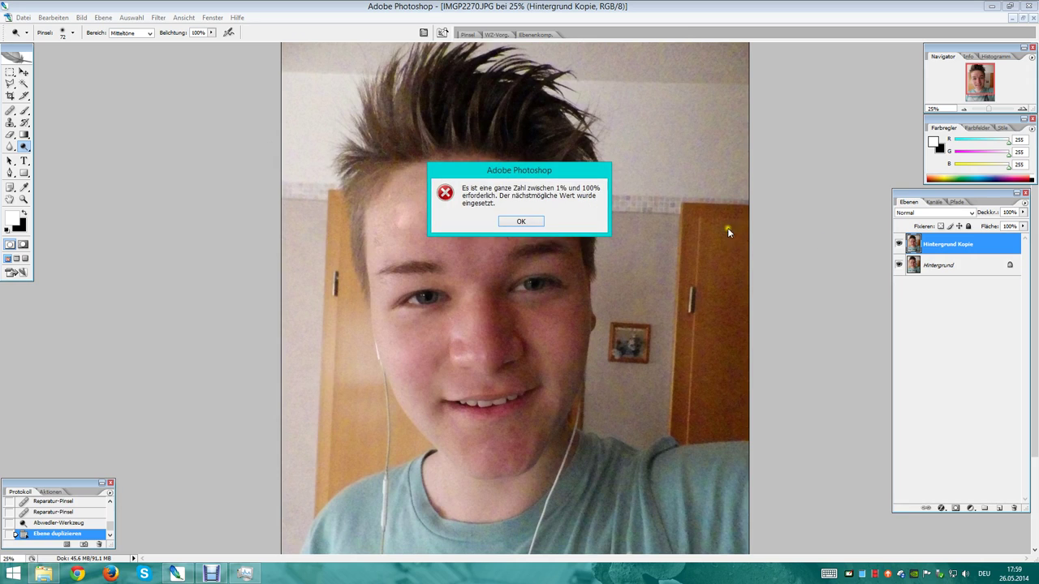
# - Dismiss the value-range message and set the Dodge tool's exposure to 50%
pyautogui.click(524, 220)
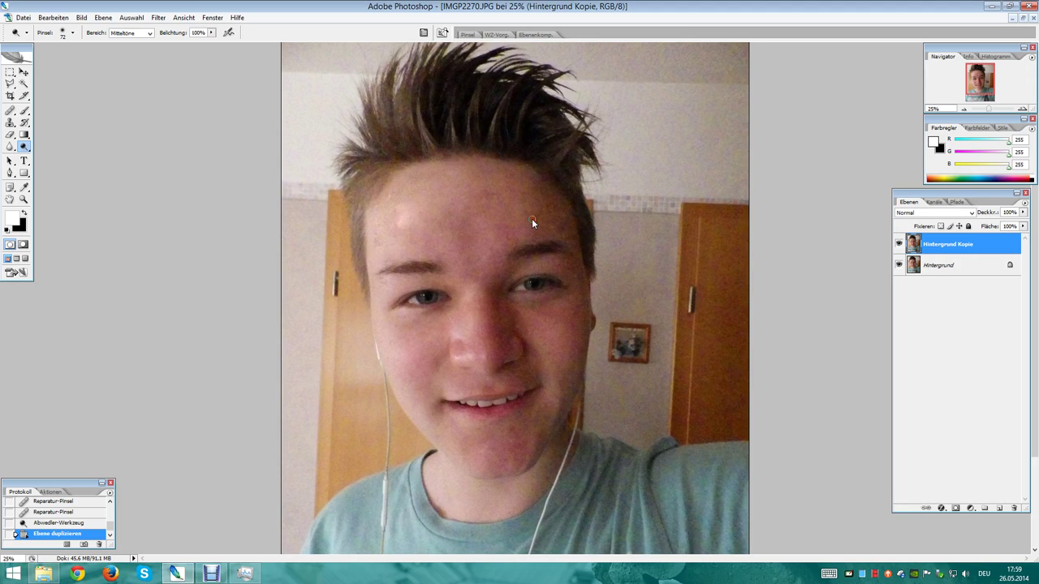
pyautogui.click(211, 33)
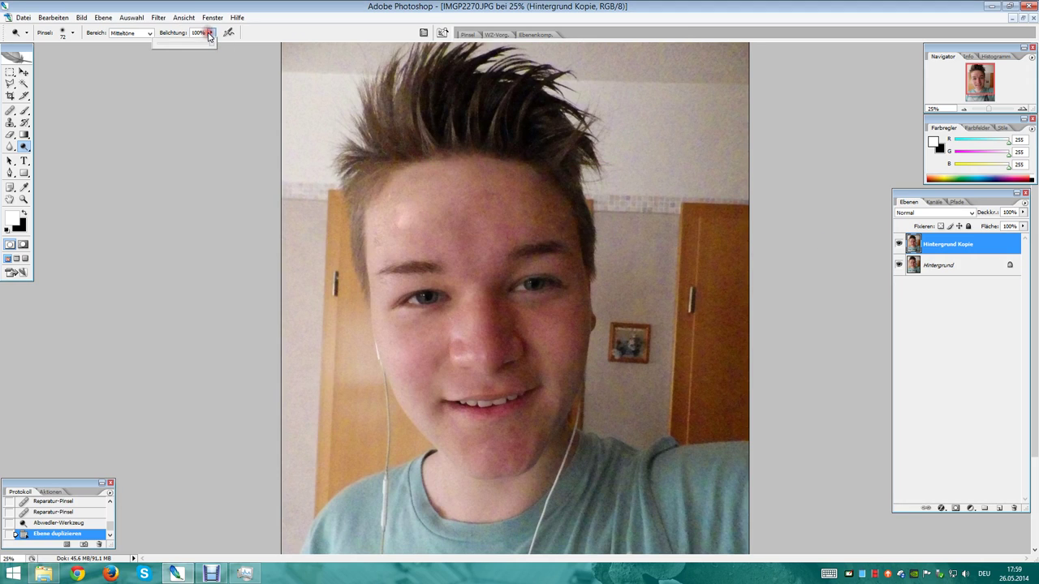
pyautogui.click(196, 33)
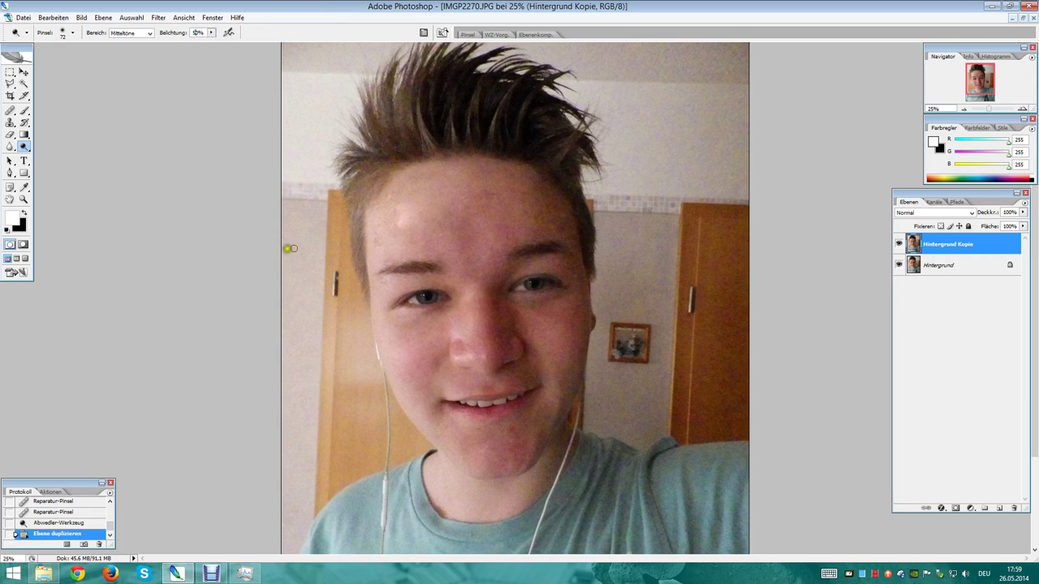
pyautogui.click(200, 241)
# - Lighten the shadow beside the nostril on the duplicated layer with the Dodge tool and undo the last stroke
pyautogui.click(28, 147)
pyautogui.moveTo(69, 154); pyautogui.dragTo(73, 146)
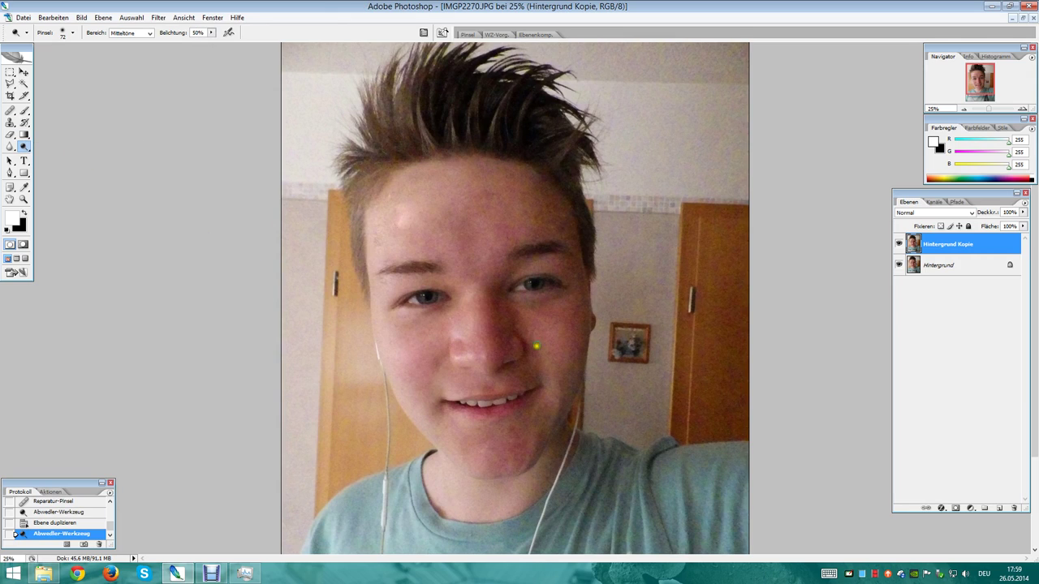
pyautogui.moveTo(524, 333)
pyautogui.mouseDown()
pyautogui.moveTo(524, 346)
pyautogui.moveTo(513, 344)
pyautogui.mouseUp()
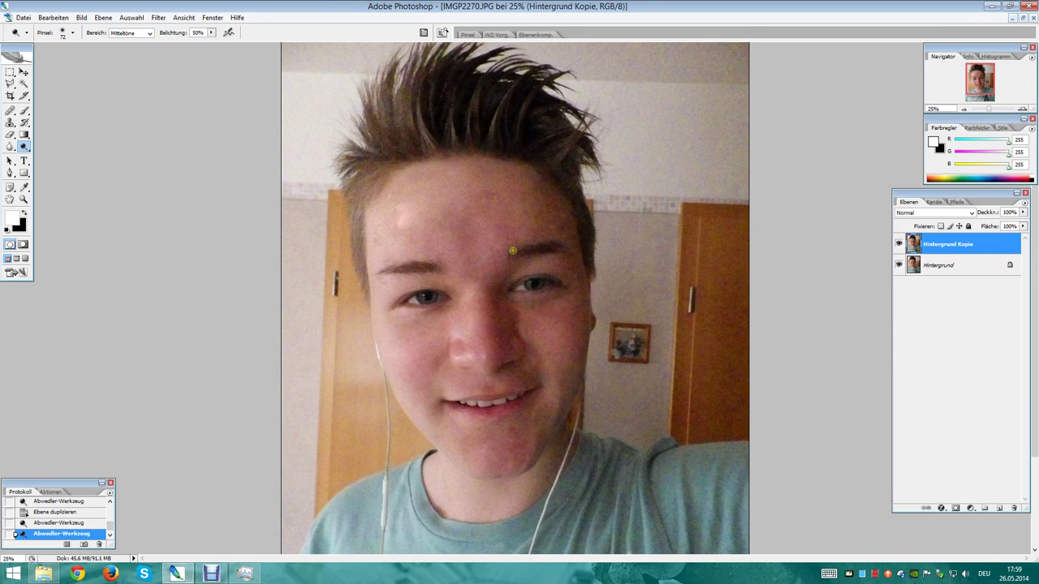
pyautogui.hotkey('ctrl', 'z')
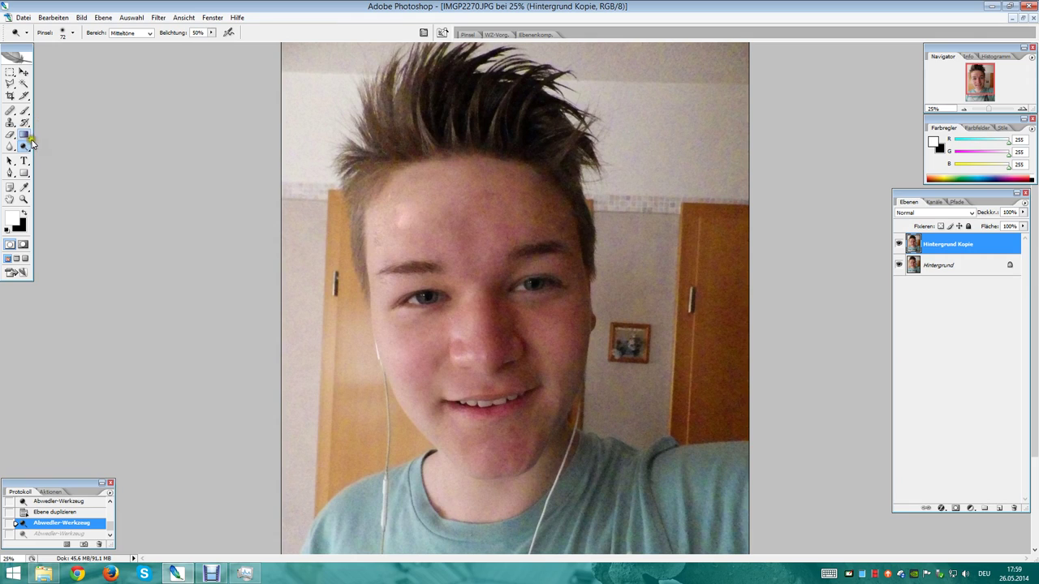
# - Darken the shadowed side of the nose, the lower cheek and the jaw using the Burn tool on midtones at 50% exposure
pyautogui.moveTo(22, 148); pyautogui.dragTo(95, 152)
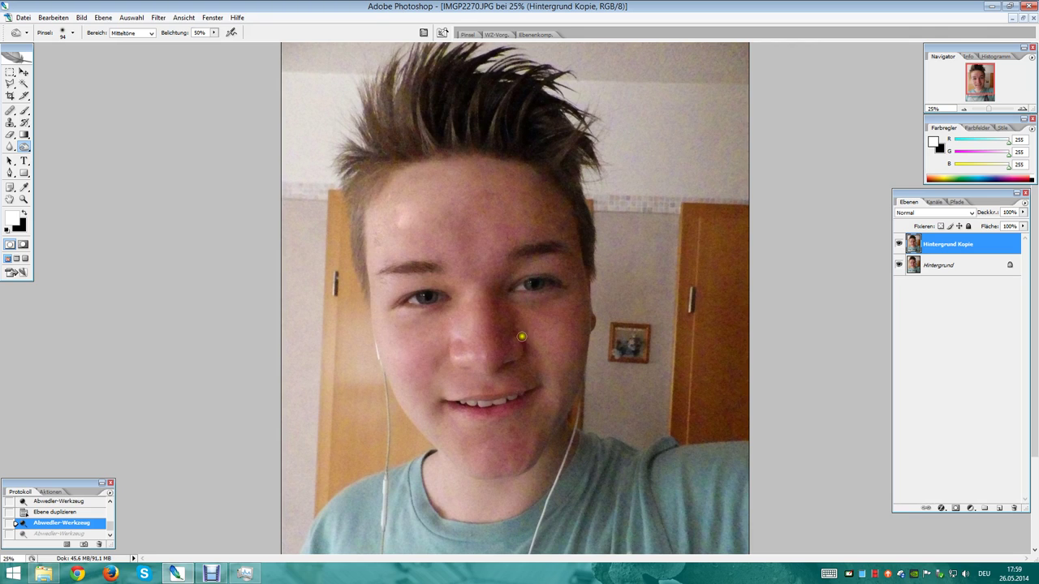
pyautogui.moveTo(522, 334)
pyautogui.mouseDown()
pyautogui.moveTo(533, 421)
pyautogui.moveTo(567, 397)
pyautogui.mouseUp()
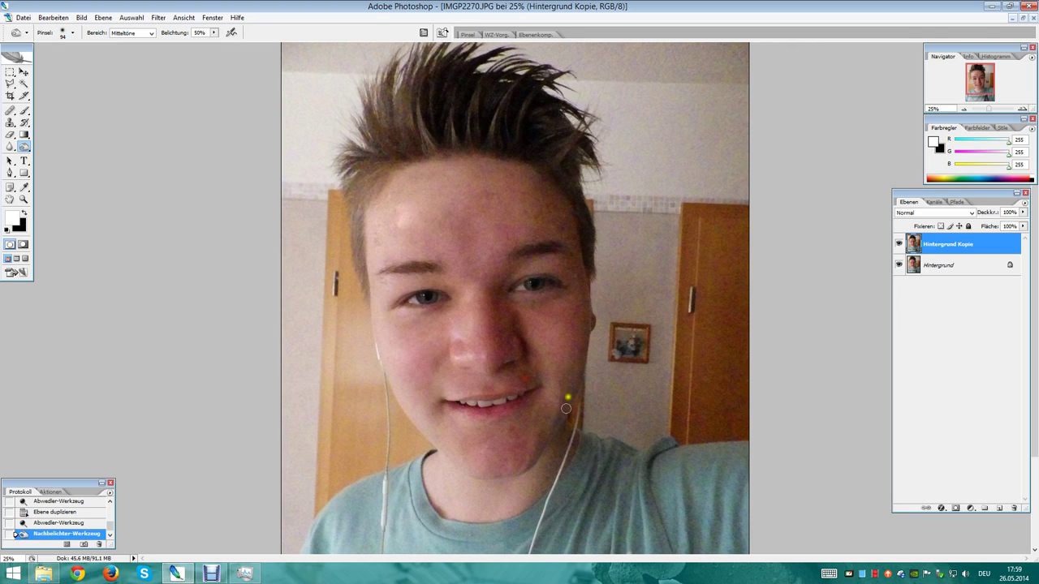
pyautogui.moveTo(537, 485)
pyautogui.mouseDown()
pyautogui.moveTo(552, 454)
pyautogui.moveTo(564, 471)
pyautogui.moveTo(583, 458)
pyautogui.moveTo(535, 441)
pyautogui.mouseUp()
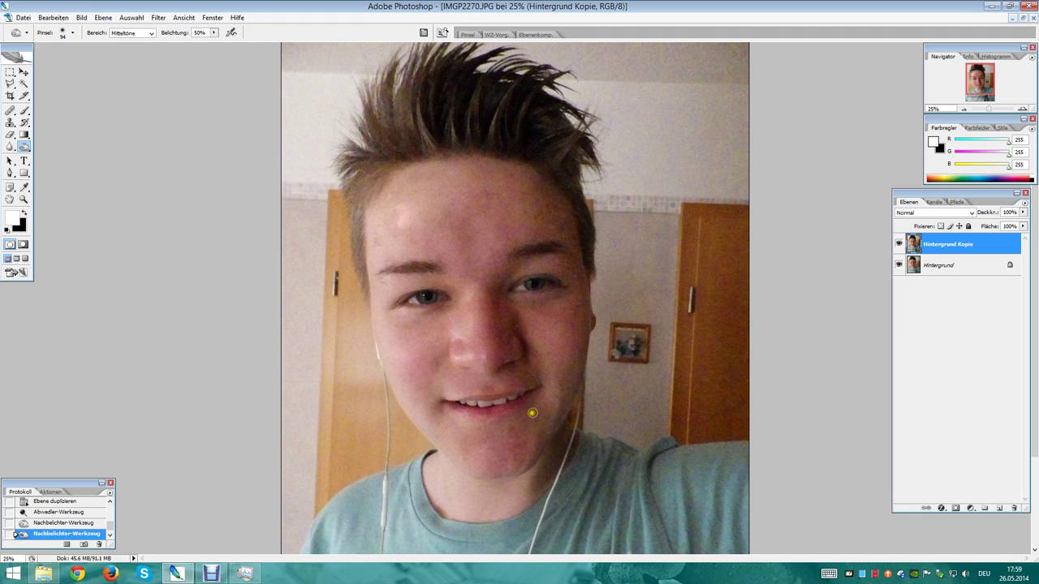
# - Darken the shadow along the jawline and neck beside the earphone cable with the Burn tool
pyautogui.press('z')
pyautogui.click(576, 455)
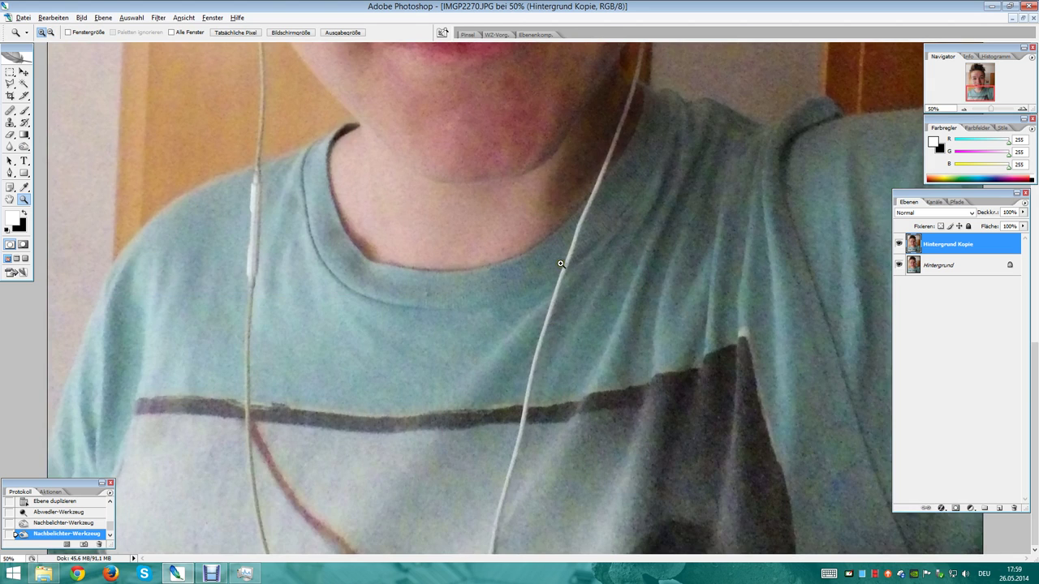
pyautogui.moveTo(562, 170); pyautogui.dragTo(570, 179)
pyautogui.keyDown('alt'); pyautogui.click(602, 278); pyautogui.keyUp('alt')
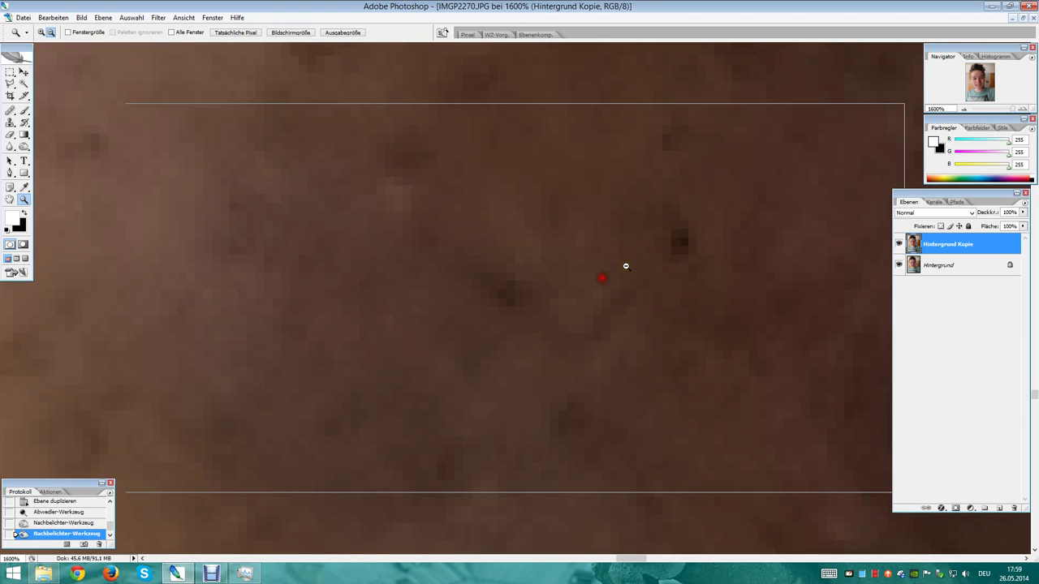
pyautogui.keyDown('alt'); pyautogui.click(608, 275); pyautogui.keyUp('alt')
pyautogui.keyDown('alt'); pyautogui.click(595, 270); pyautogui.keyUp('alt')
pyautogui.keyDown('alt'); pyautogui.click(604, 275); pyautogui.keyUp('alt')
pyautogui.keyDown('alt'); pyautogui.click(634, 208); pyautogui.keyUp('alt')
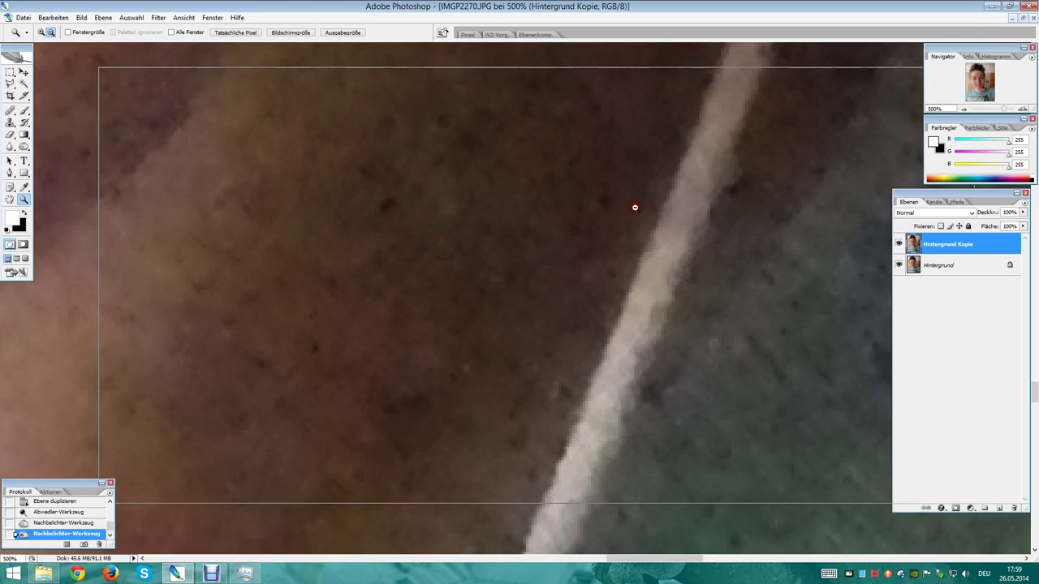
pyautogui.keyDown('alt'); pyautogui.click(633, 208); pyautogui.keyUp('alt')
pyautogui.keyDown('alt'); pyautogui.click(591, 216); pyautogui.keyUp('alt')
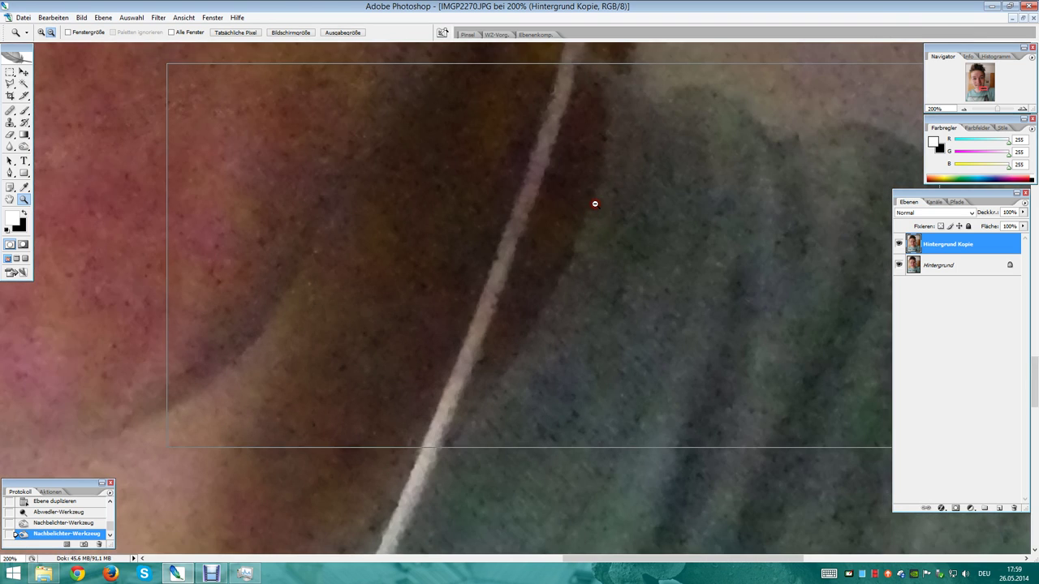
pyautogui.keyDown('alt'); pyautogui.click(502, 235); pyautogui.keyUp('alt')
pyautogui.moveTo(461, 241); pyautogui.dragTo(451, 328)
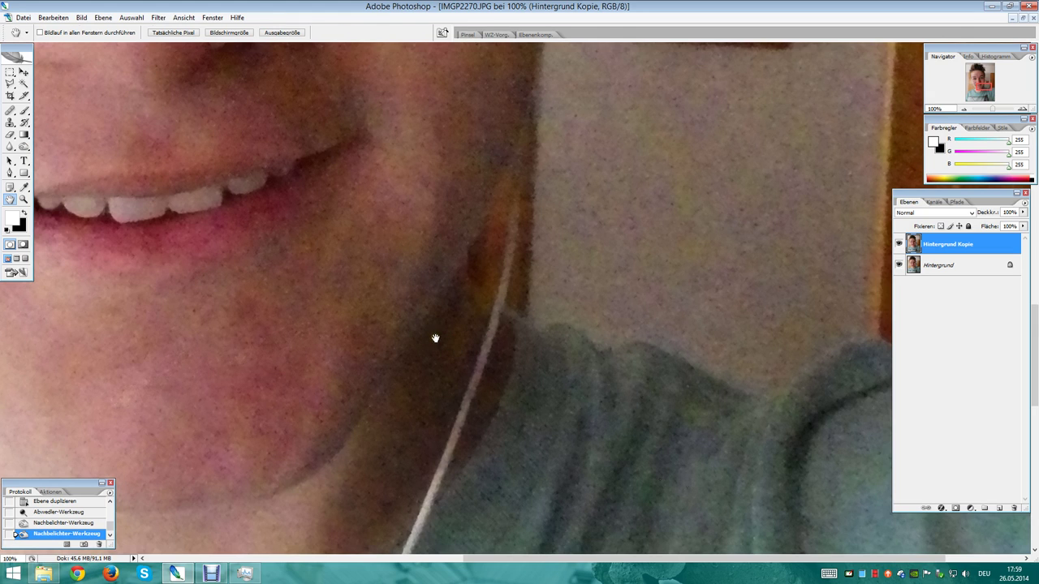
pyautogui.press('j')
pyautogui.press('o')
pyautogui.moveTo(441, 374)
pyautogui.mouseDown()
pyautogui.moveTo(350, 482)
pyautogui.moveTo(341, 473)
pyautogui.mouseUp()
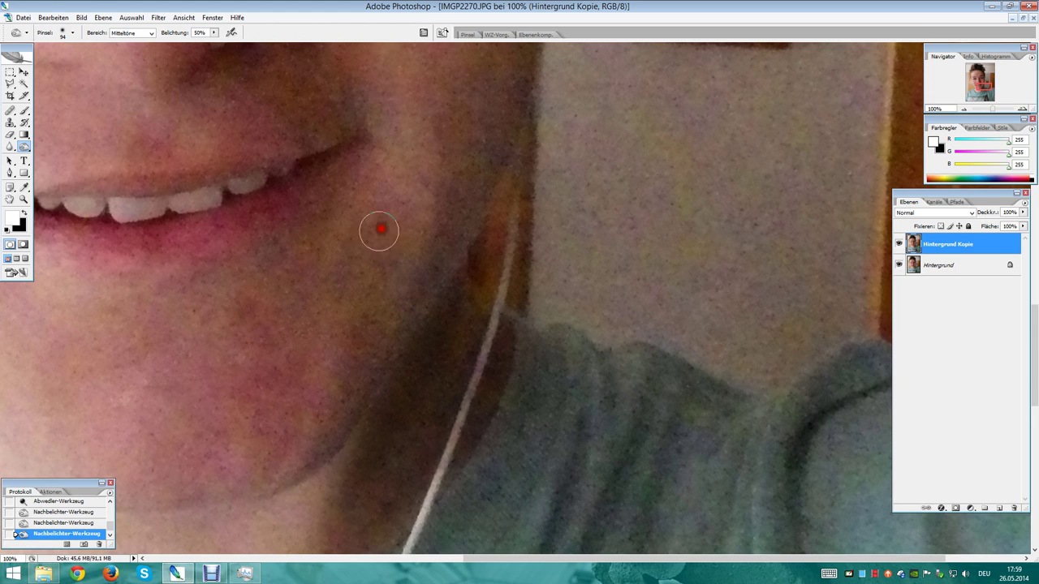
pyautogui.moveTo(447, 267)
pyautogui.mouseDown()
pyautogui.moveTo(456, 235)
pyautogui.moveTo(494, 192)
pyautogui.moveTo(471, 213)
pyautogui.moveTo(466, 195)
pyautogui.mouseUp()
# - Examine the darkened jaw together with the nose, eyes and forehead
pyautogui.press('z')
pyautogui.keyDown('alt'); pyautogui.click(474, 335); pyautogui.keyUp('alt')
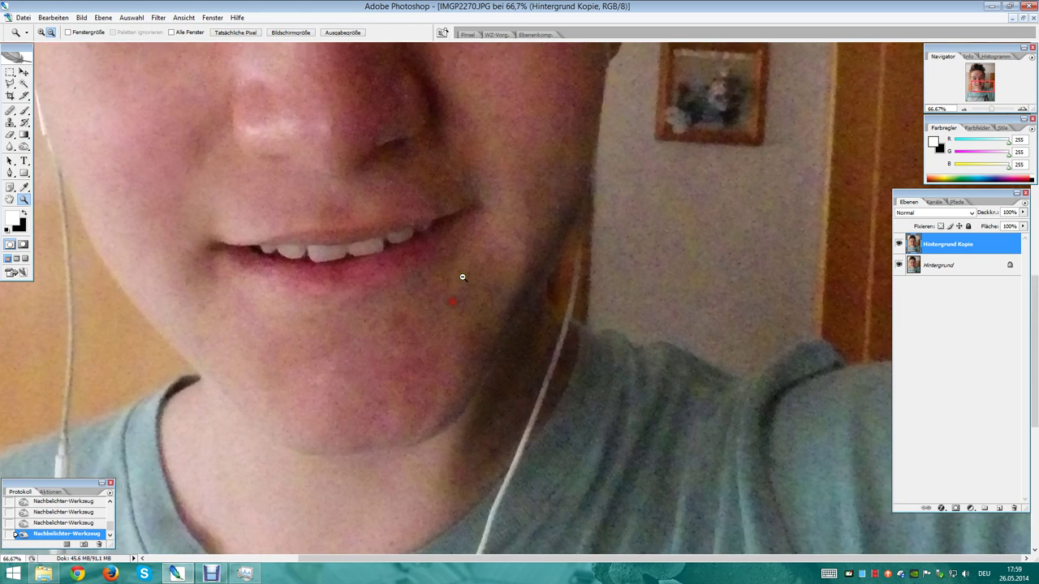
pyautogui.keyDown('alt'); pyautogui.click(476, 280); pyautogui.keyUp('alt')
pyautogui.press('h')
pyautogui.moveTo(542, 294); pyautogui.dragTo(496, 462)
pyautogui.moveTo(524, 328); pyautogui.dragTo(539, 360)
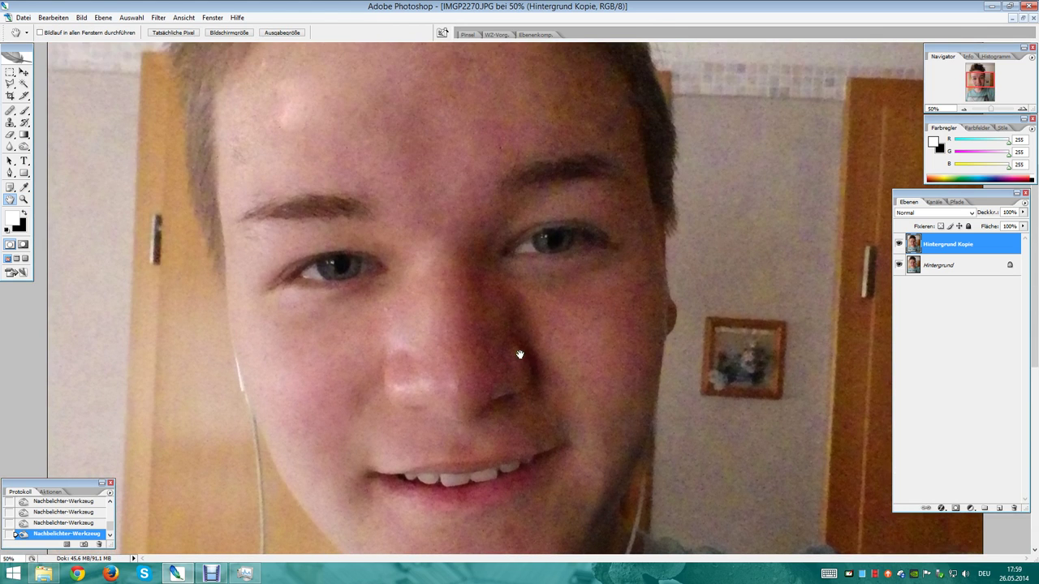
# - Review the retouched portrait from the forehead past the eyes, nose and cheeks down to the chin and collar
pyautogui.moveTo(513, 404); pyautogui.dragTo(511, 369)
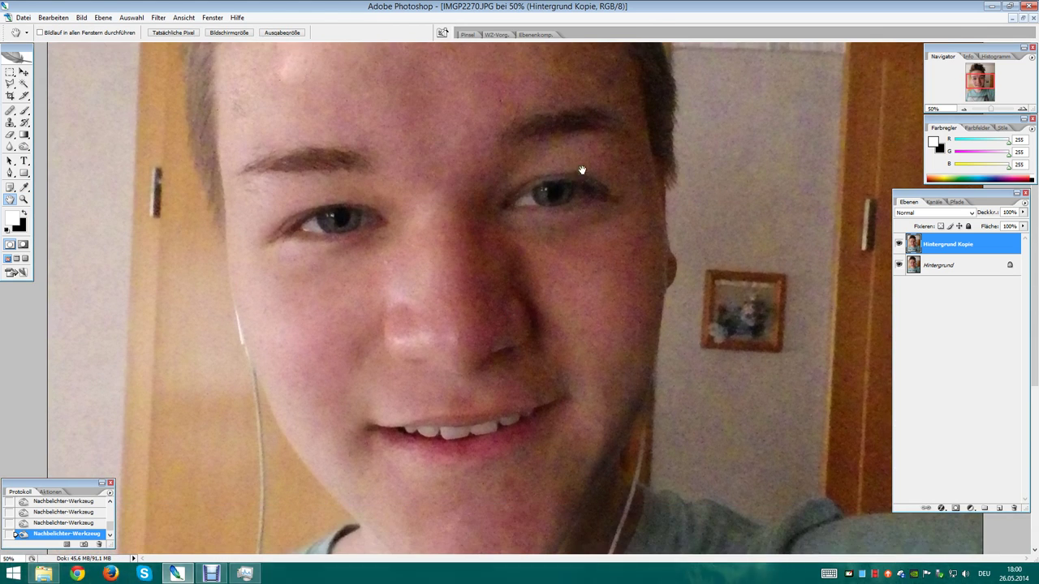
pyautogui.moveTo(587, 279); pyautogui.dragTo(584, 255)
pyautogui.moveTo(611, 442); pyautogui.dragTo(584, 342)
pyautogui.click(508, 386)
pyautogui.scroll(3, 523, 341)
pyautogui.scroll(-1, 469, 154)
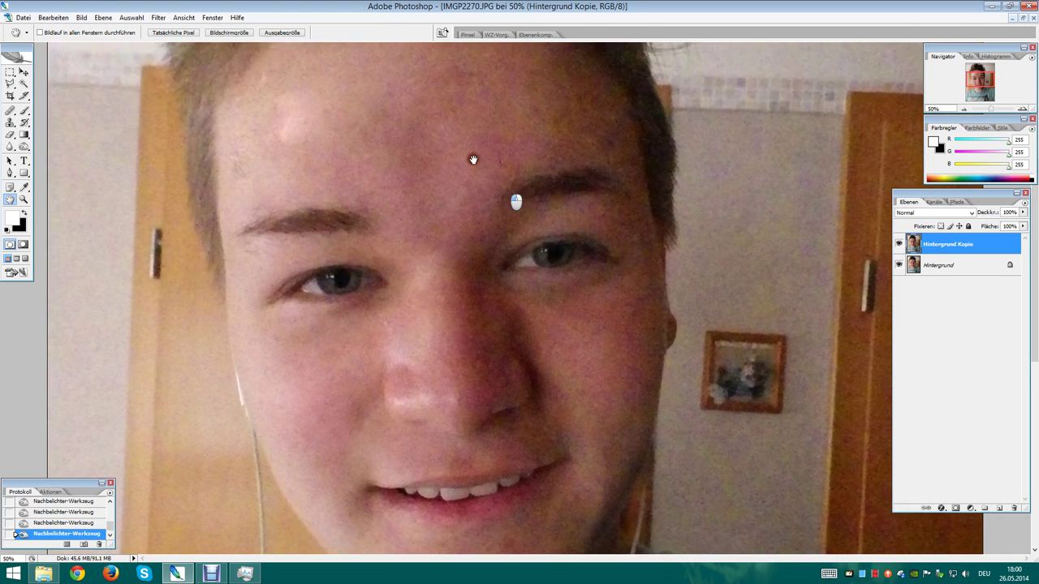
pyautogui.scroll(3, 470, 150)
pyautogui.scroll(-3, 465, 131)
pyautogui.scroll(-3, 479, 109)
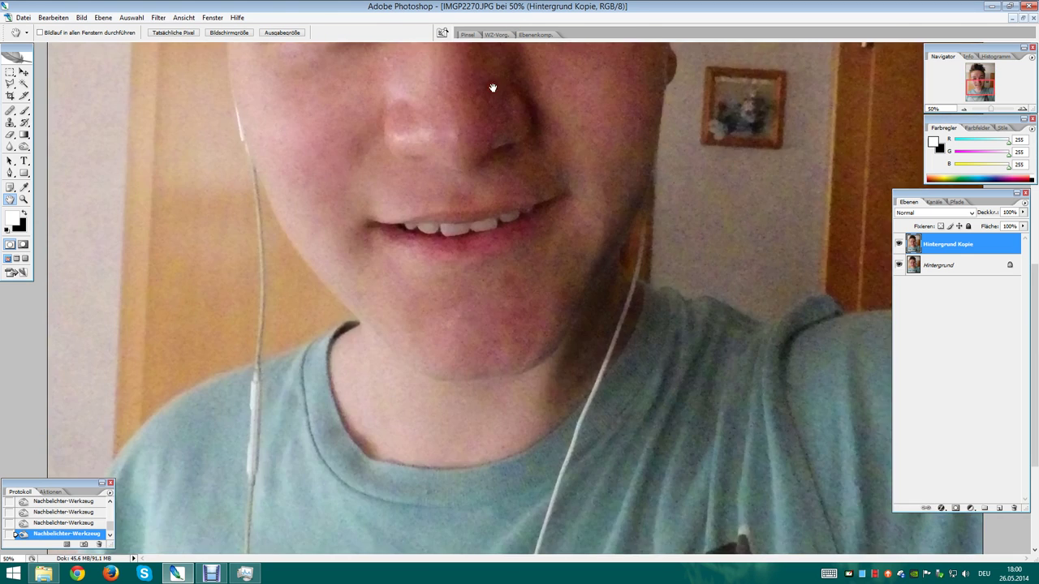
pyautogui.moveTo(525, 184); pyautogui.dragTo(530, 356)
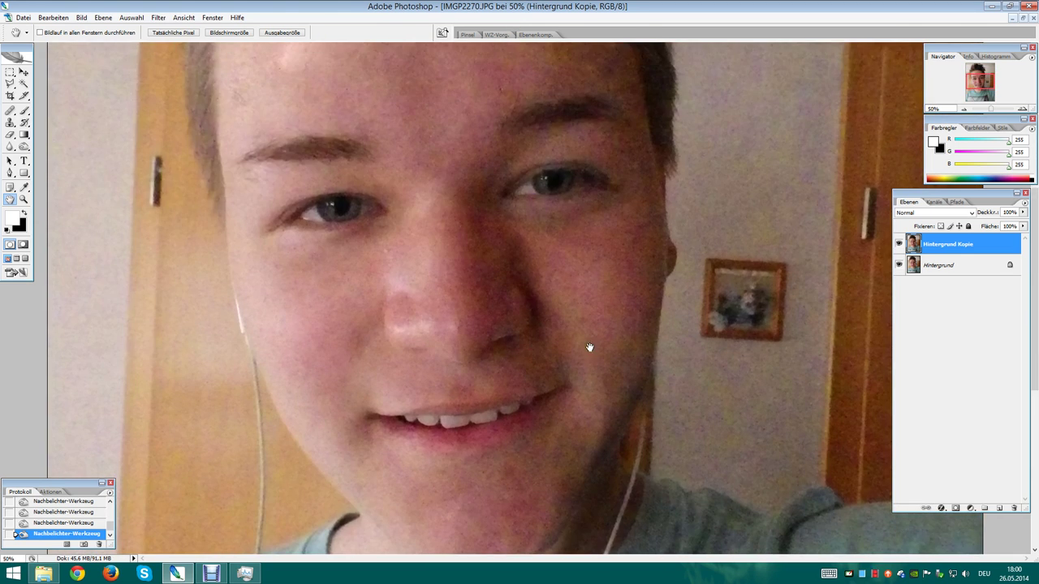
pyautogui.scroll(-1, 592, 351)
pyautogui.scroll(1, 600, 354)
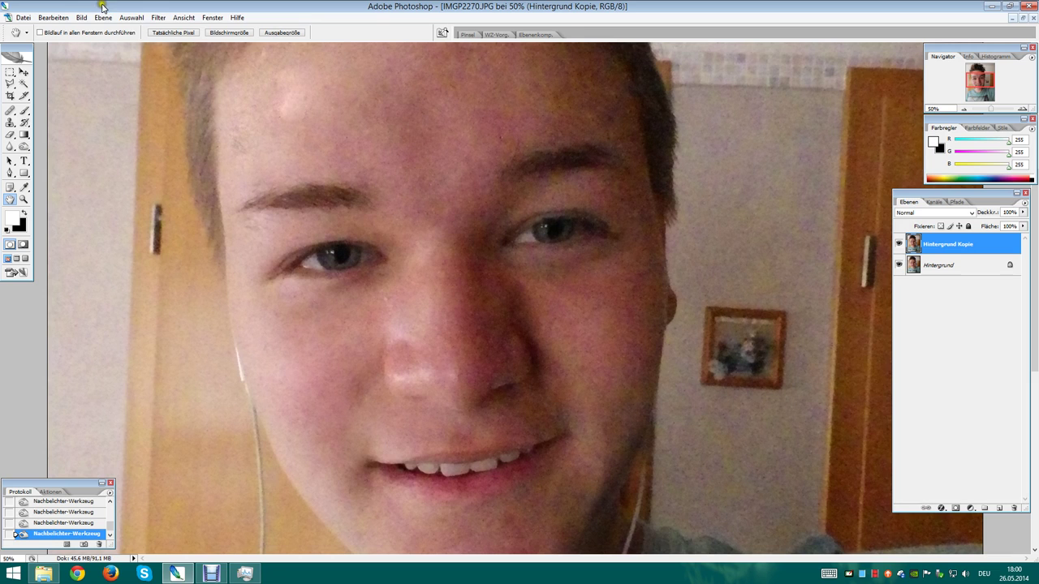
pyautogui.click(46, 17)
pyautogui.click(83, 18)
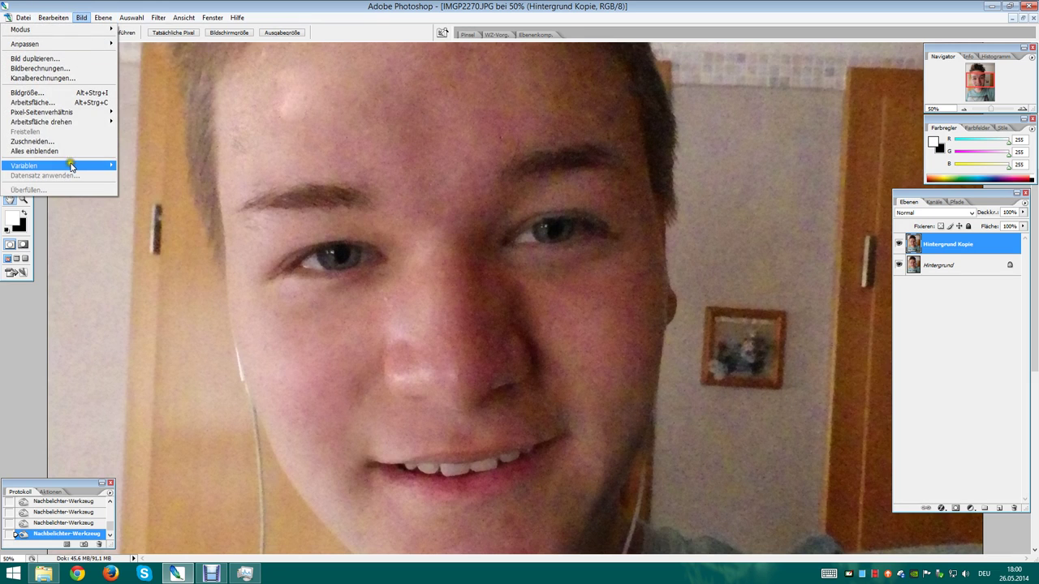
pyautogui.moveTo(103, 21)
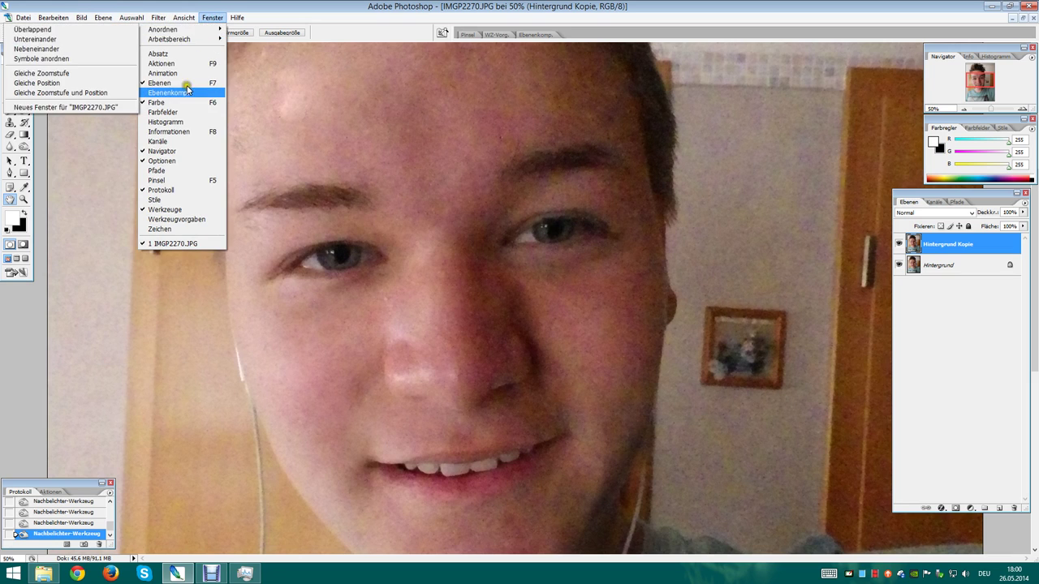
pyautogui.click(14, 314)
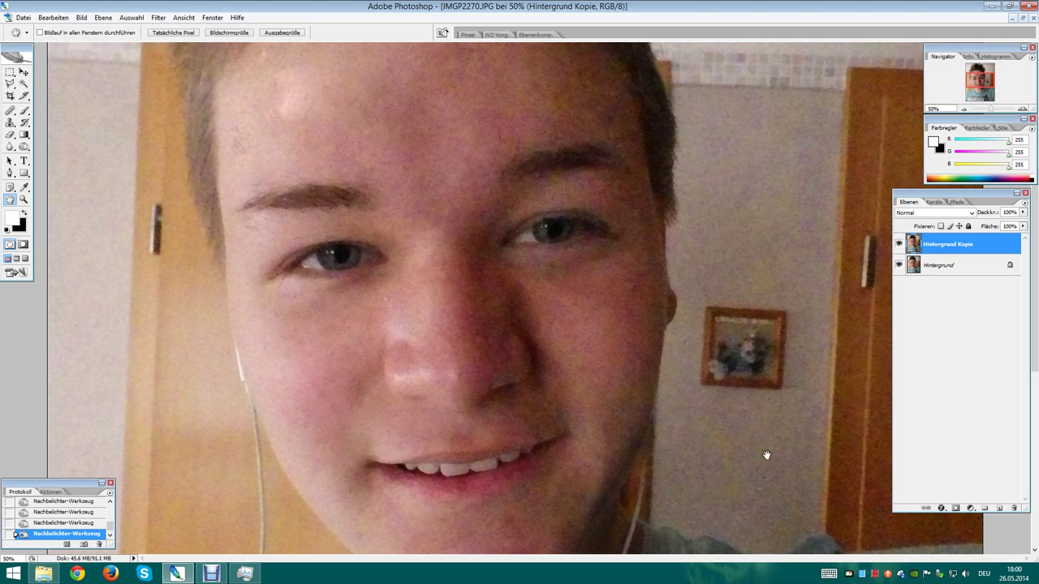
pyautogui.click(941, 508)
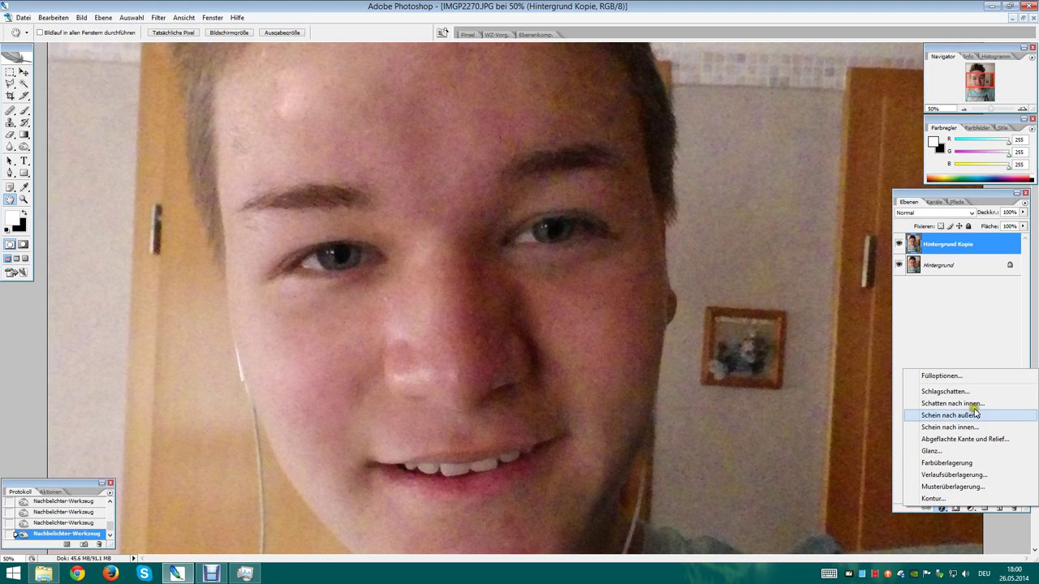
pyautogui.click(958, 451)
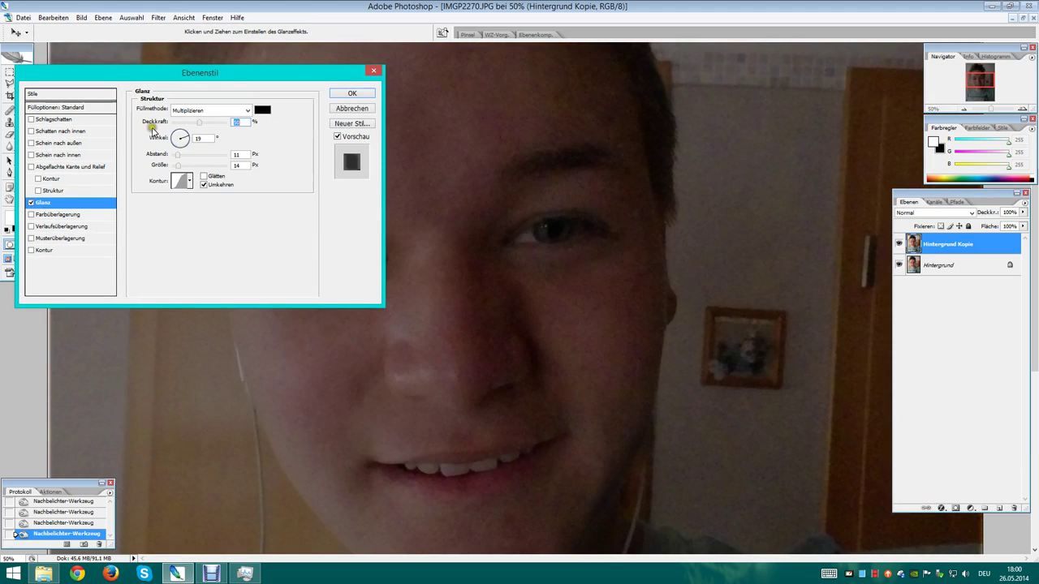
pyautogui.moveTo(202, 129); pyautogui.dragTo(182, 132)
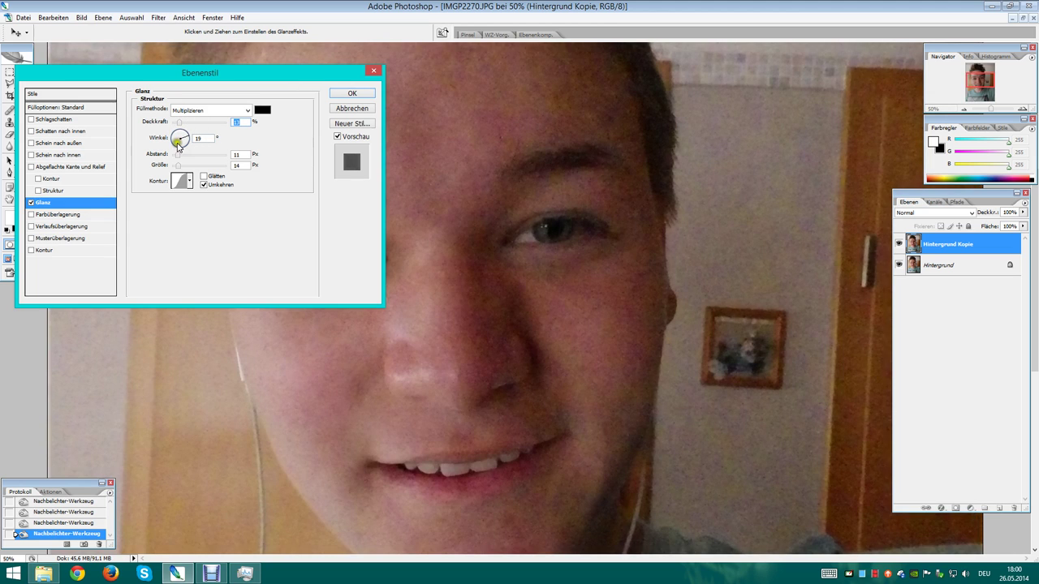
pyautogui.click(38, 179)
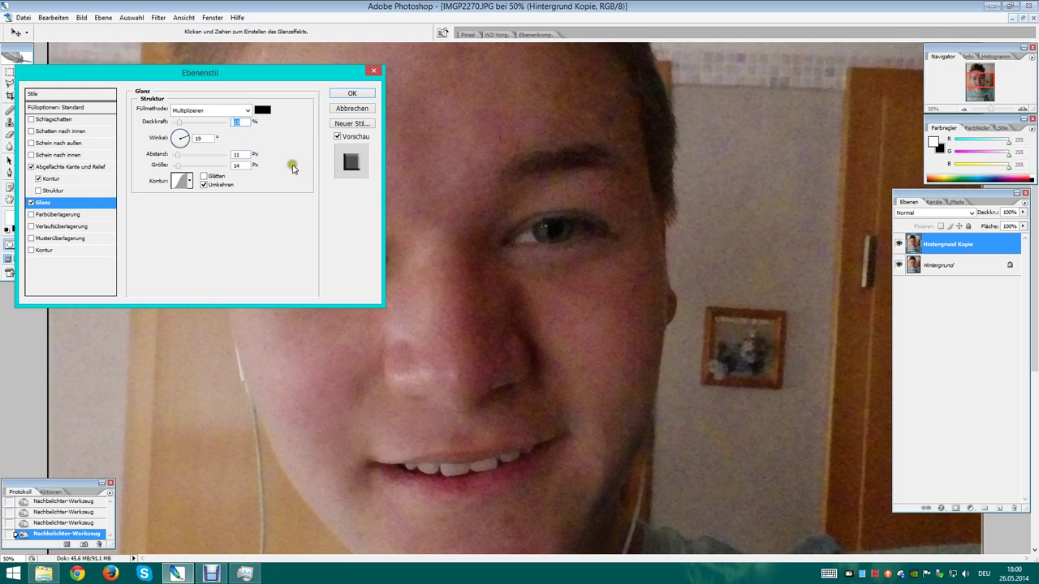
pyautogui.click(183, 181)
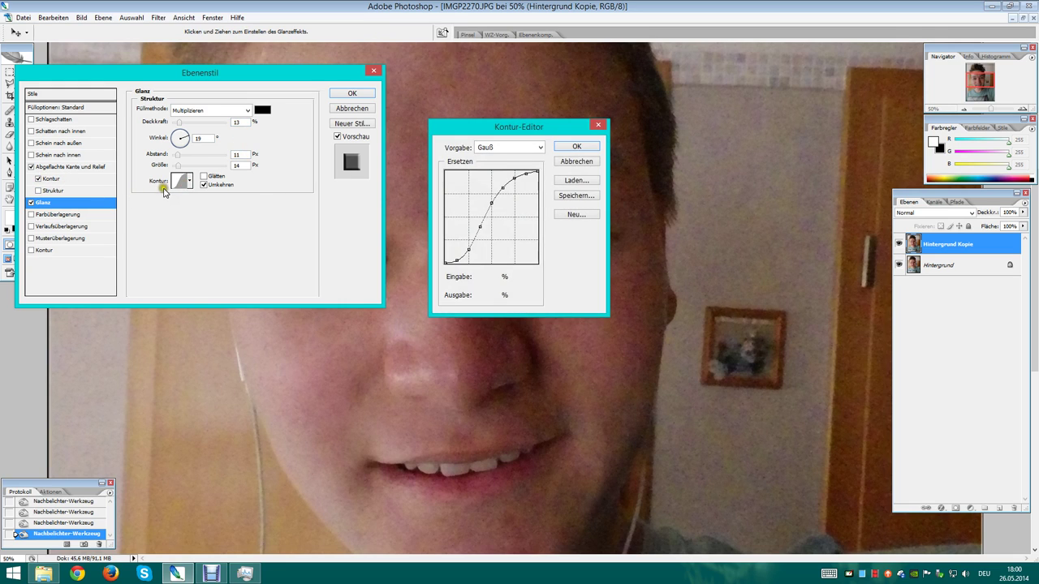
pyautogui.moveTo(479, 228); pyautogui.dragTo(475, 260)
pyautogui.moveTo(502, 188); pyautogui.dragTo(525, 203)
pyautogui.click(577, 163)
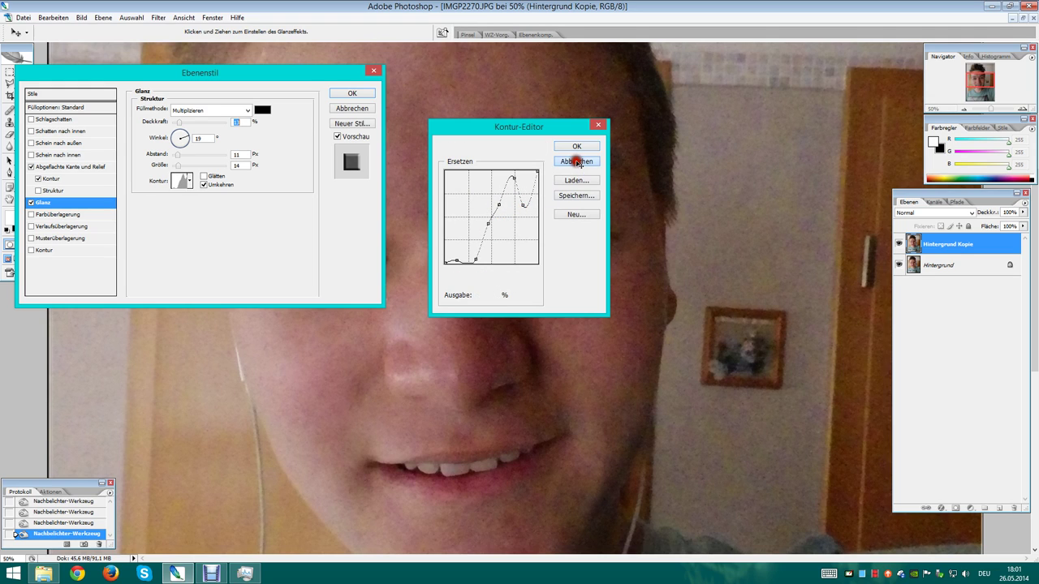
pyautogui.click(374, 71)
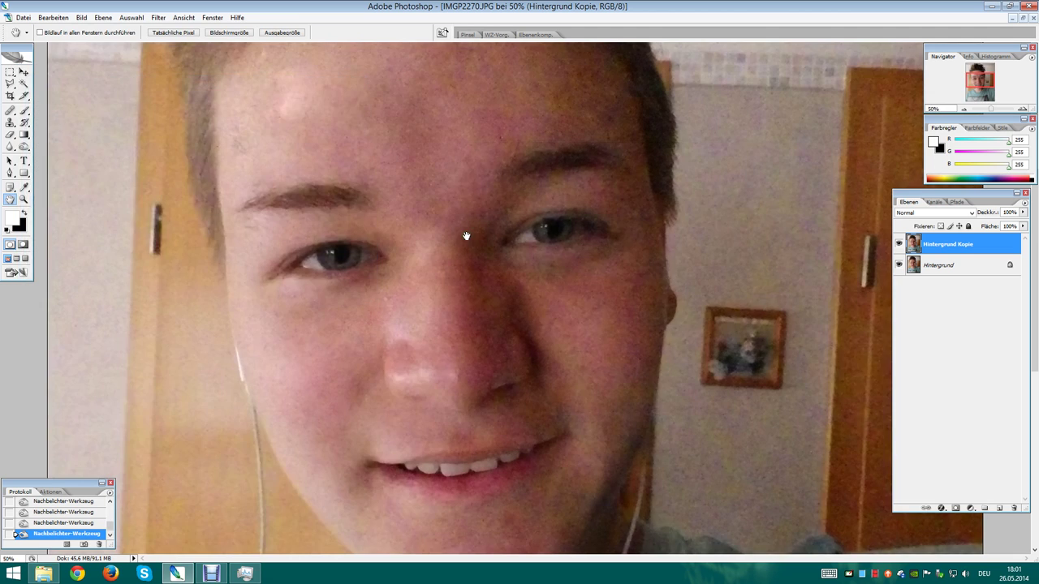
# - Examine the shading of the face up close and the whole portrait at 25% zoom
pyautogui.scroll(3, 468, 235)
pyautogui.scroll(-7, 474, 211)
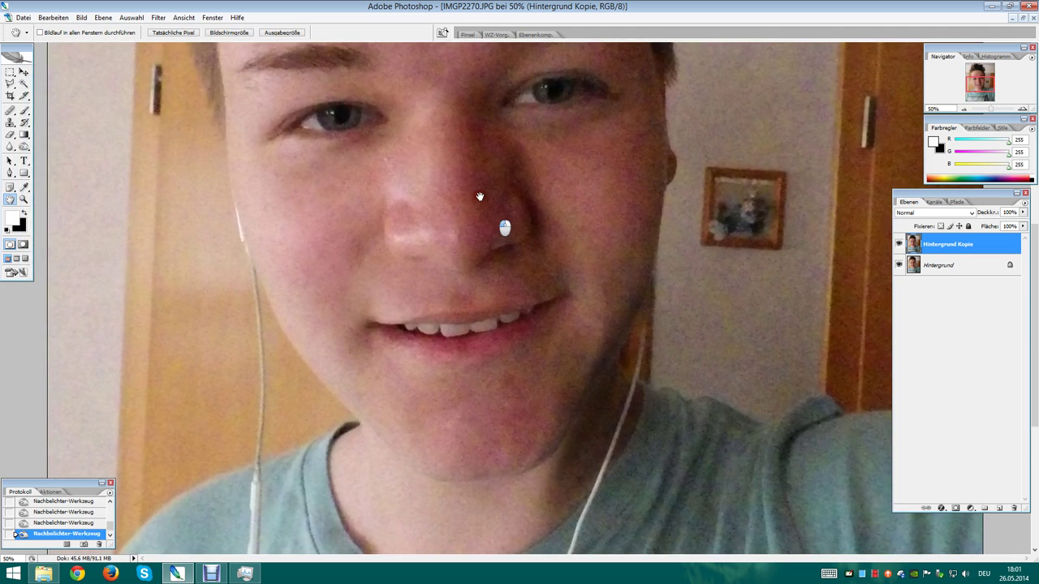
pyautogui.scroll(-2, 483, 243)
pyautogui.scroll(4, 486, 292)
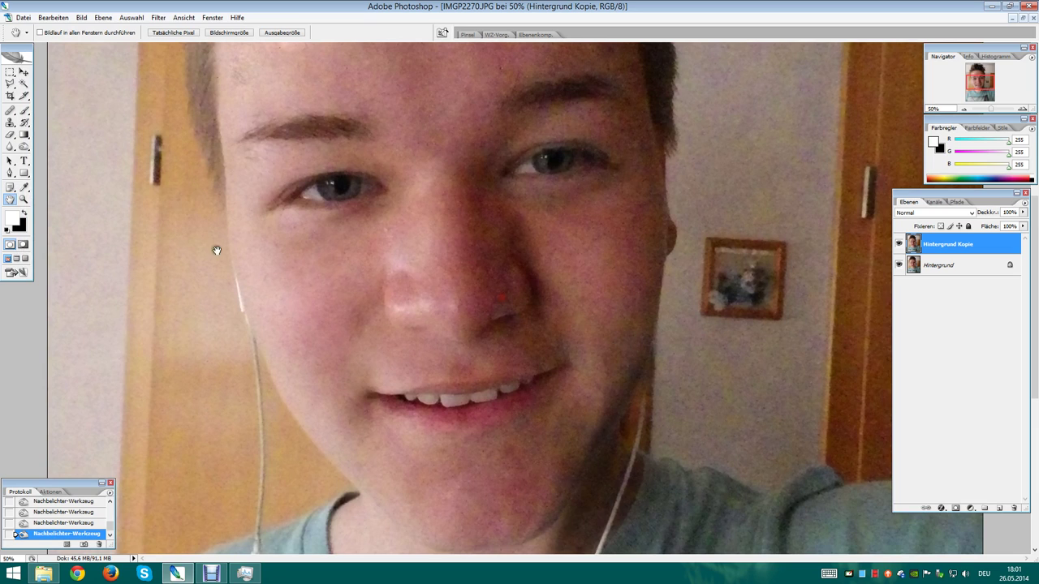
pyautogui.moveTo(621, 375)
pyautogui.mouseDown()
pyautogui.moveTo(643, 340)
pyautogui.moveTo(647, 129)
pyautogui.moveTo(643, 208)
pyautogui.mouseUp()
pyautogui.moveTo(619, 252)
pyautogui.mouseDown()
pyautogui.moveTo(674, 253)
pyautogui.moveTo(640, 317)
pyautogui.mouseUp()
pyautogui.press('z')
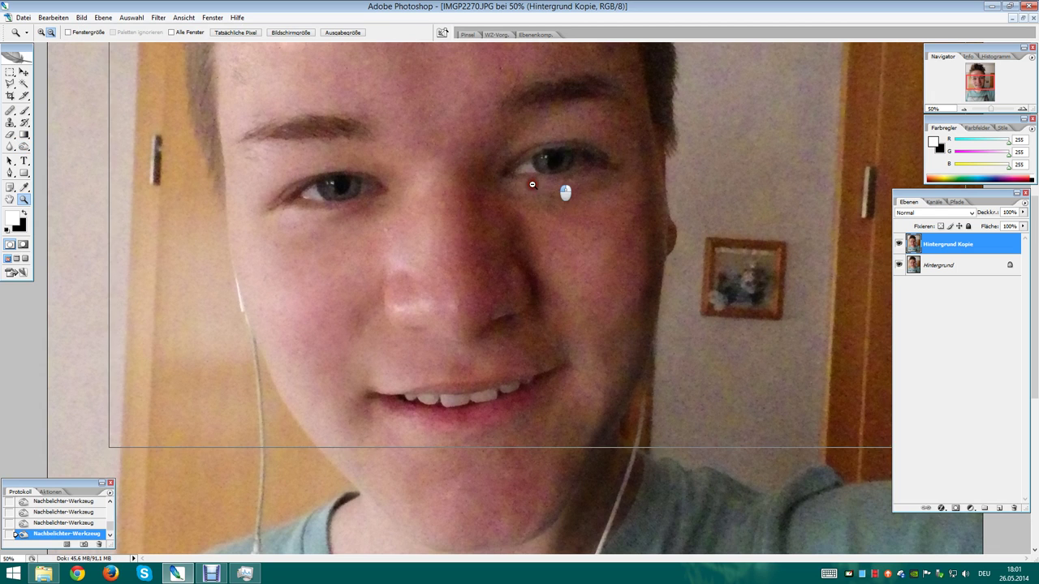
pyautogui.keyDown('alt'); pyautogui.click(535, 179); pyautogui.keyUp('alt')
pyautogui.keyDown('alt'); pyautogui.click(552, 209); pyautogui.keyUp('alt')
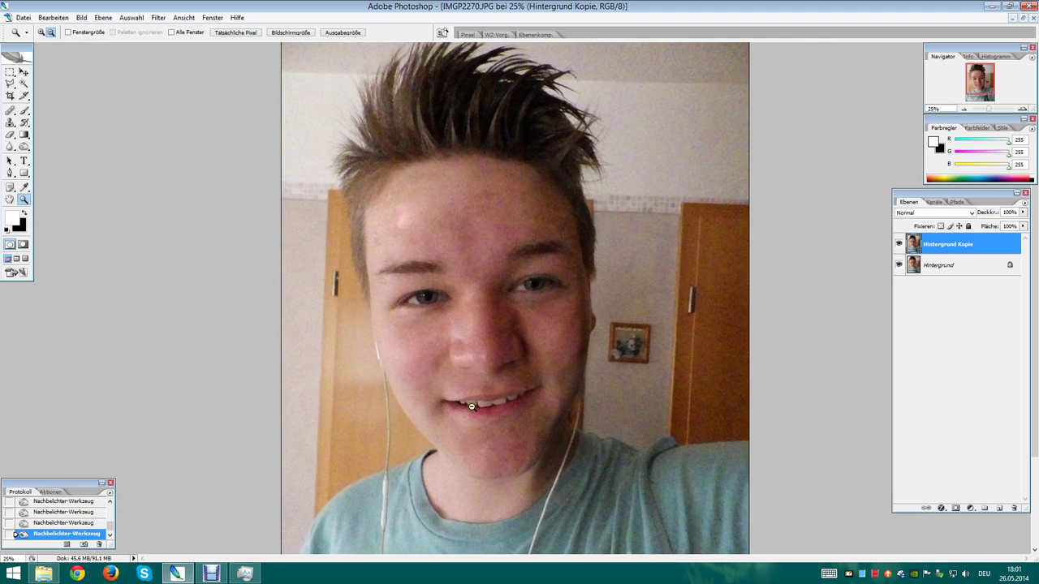
# - Try a Burn stroke across the shadowed cheek and undo the most recent Burn strokes
pyautogui.press('o')
pyautogui.moveTo(511, 278); pyautogui.dragTo(581, 360)
pyautogui.hotkey('ctrl', 'alt', 'z')
pyautogui.hotkey('ctrl', 'alt', 'z')
pyautogui.hotkey('ctrl', 'alt', 'z')
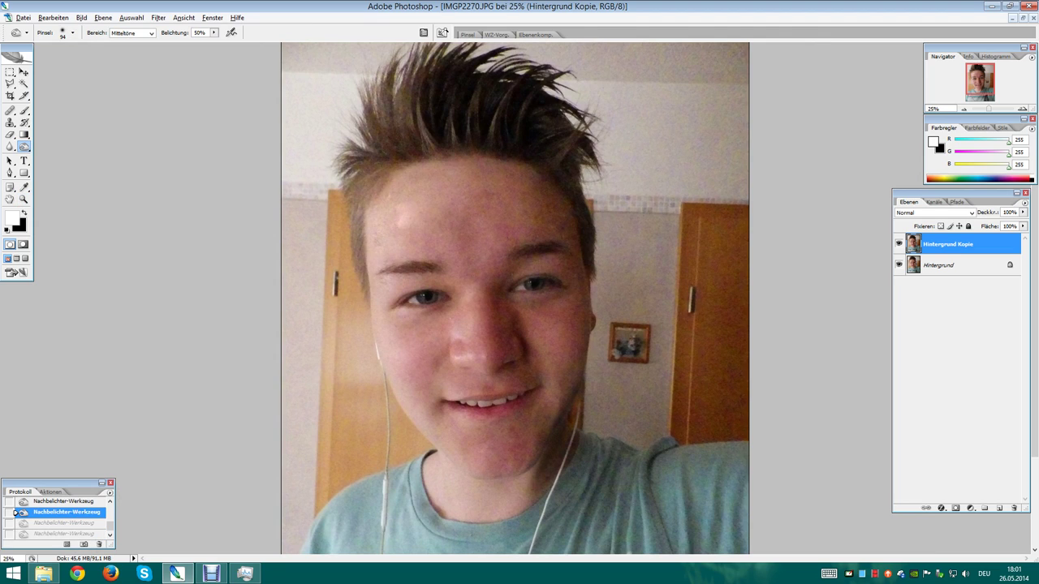
# - Darken the jawline, the neck beside the earphone cable and the hair with the Burn tool on midtones at 50% exposure
pyautogui.click(401, 257)
pyautogui.moveTo(534, 451); pyautogui.dragTo(531, 456)
pyautogui.moveTo(564, 424); pyautogui.dragTo(574, 393)
pyautogui.moveTo(545, 456); pyautogui.dragTo(535, 485)
pyautogui.moveTo(572, 451); pyautogui.dragTo(557, 469)
pyautogui.moveTo(503, 92)
pyautogui.mouseDown()
pyautogui.moveTo(477, 121)
pyautogui.moveTo(523, 88)
pyautogui.moveTo(485, 112)
pyautogui.moveTo(439, 121)
pyautogui.moveTo(473, 87)
pyautogui.moveTo(391, 121)
pyautogui.moveTo(439, 72)
pyautogui.moveTo(403, 98)
pyautogui.moveTo(503, 118)
pyautogui.mouseUp()
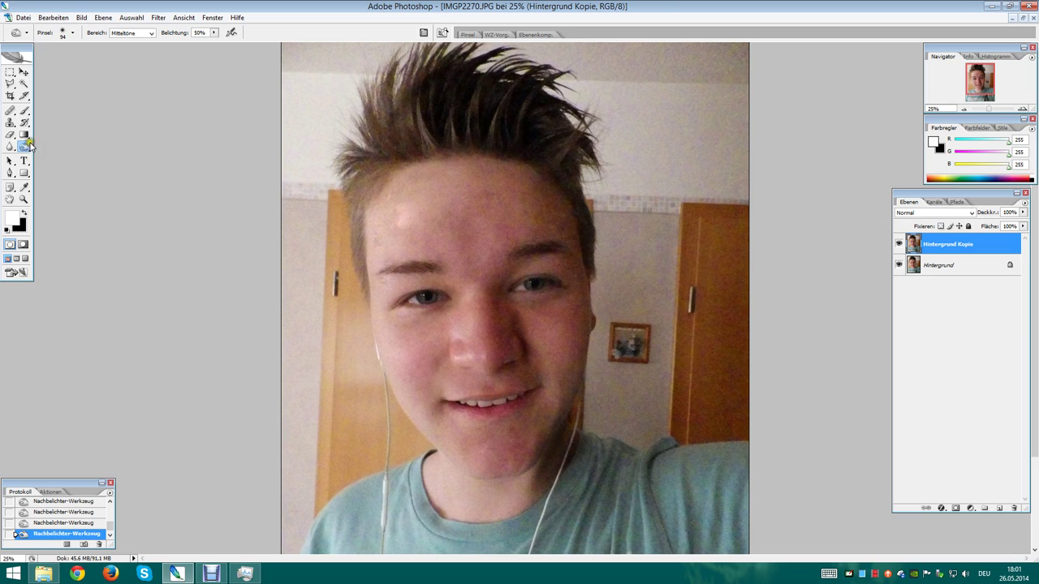
# - Lighten the bright side of the forehead with the Dodge tool on midtones at 50% exposure
pyautogui.click(362, 241)
pyautogui.moveTo(400, 236)
pyautogui.mouseDown()
pyautogui.moveTo(415, 213)
pyautogui.moveTo(374, 259)
pyautogui.moveTo(406, 204)
pyautogui.moveTo(394, 235)
pyautogui.moveTo(384, 214)
pyautogui.moveTo(395, 338)
pyautogui.moveTo(377, 317)
pyautogui.moveTo(385, 389)
pyautogui.moveTo(394, 365)
pyautogui.moveTo(417, 427)
pyautogui.moveTo(408, 367)
pyautogui.moveTo(401, 371)
pyautogui.moveTo(416, 417)
pyautogui.moveTo(406, 314)
pyautogui.moveTo(425, 371)
pyautogui.moveTo(445, 337)
pyautogui.moveTo(415, 352)
pyautogui.moveTo(425, 333)
pyautogui.moveTo(392, 354)
pyautogui.moveTo(448, 307)
pyautogui.moveTo(395, 349)
pyautogui.moveTo(408, 366)
pyautogui.moveTo(411, 322)
pyautogui.moveTo(398, 344)
pyautogui.moveTo(443, 340)
pyautogui.moveTo(427, 382)
pyautogui.moveTo(394, 263)
pyautogui.moveTo(385, 324)
pyautogui.moveTo(395, 267)
pyautogui.moveTo(379, 304)
pyautogui.moveTo(386, 314)
pyautogui.moveTo(390, 248)
pyautogui.moveTo(410, 221)
pyautogui.moveTo(383, 243)
pyautogui.moveTo(381, 225)
pyautogui.moveTo(408, 169)
pyautogui.moveTo(366, 222)
pyautogui.moveTo(439, 210)
pyautogui.moveTo(399, 224)
pyautogui.moveTo(386, 252)
pyautogui.moveTo(433, 237)
pyautogui.mouseUp()
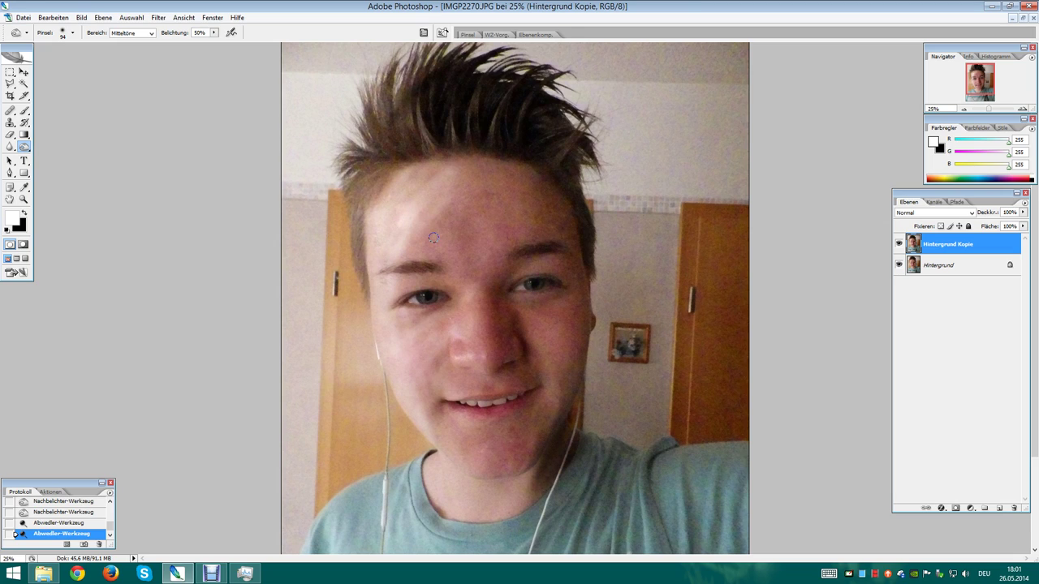
pyautogui.hotkey('ctrl', 't')
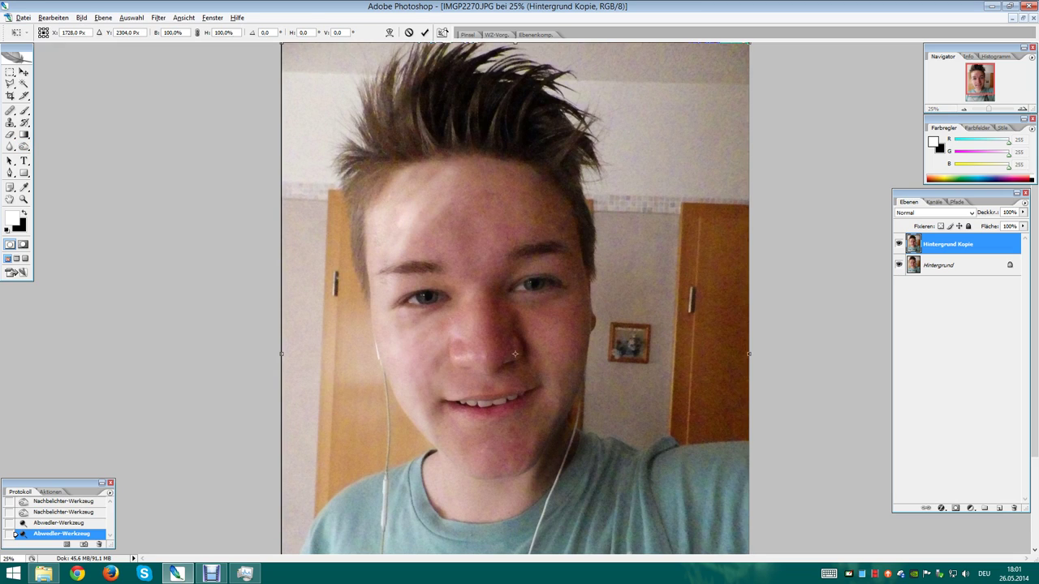
pyautogui.click(408, 33)
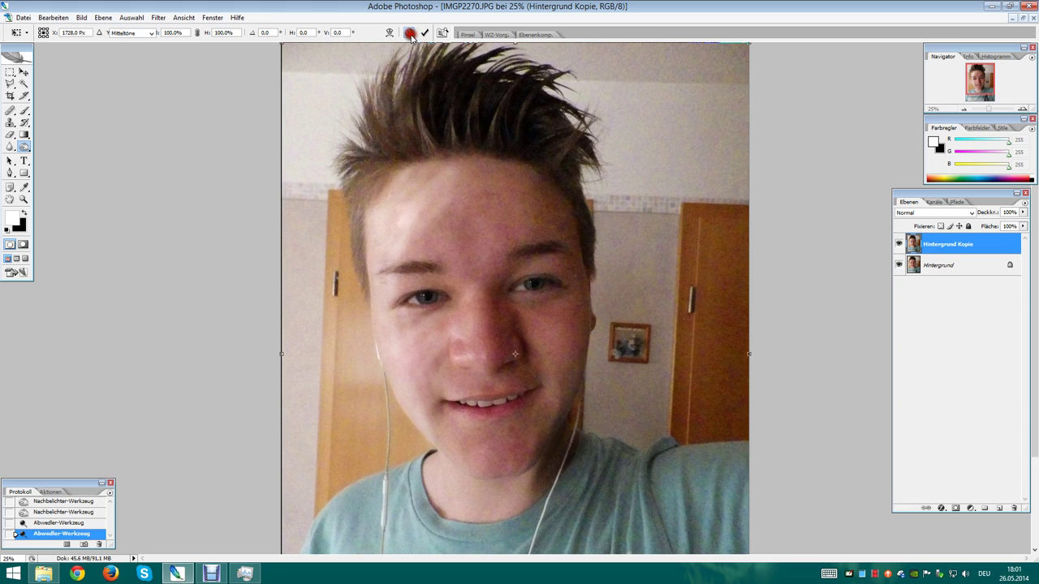
# - Undo the Dodge and Burn strokes back to before the layer duplication and switch to the photo IMGP2267.JPG
pyautogui.hotkey('ctrl', 'alt', 'z')
pyautogui.hotkey('ctrl', 'alt', 'z')
pyautogui.hotkey('ctrl', 'alt', 'z')
pyautogui.hotkey('ctrl', 'alt', 'z')
pyautogui.hotkey('ctrl', 'alt', 'z')
pyautogui.hotkey('ctrl', 'alt', 'z')
pyautogui.hotkey('ctrl', 'alt', 'z')
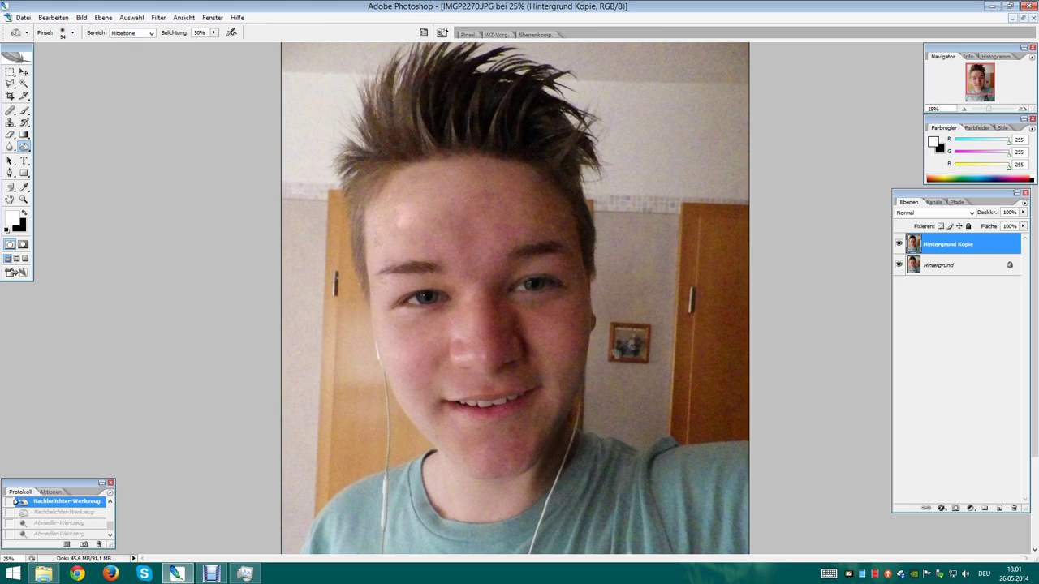
pyautogui.hotkey('ctrl', 'alt', 'z')
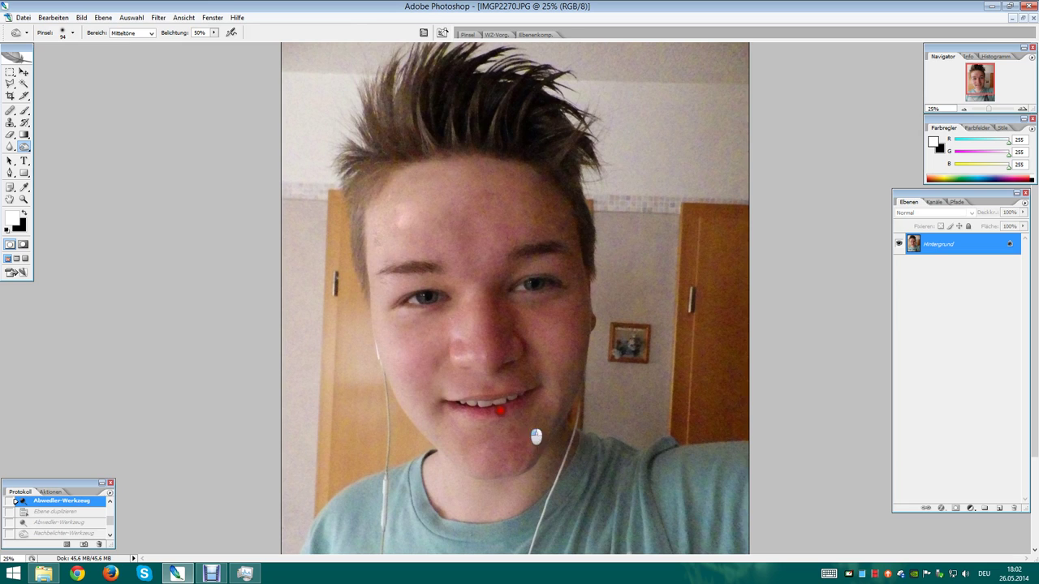
pyautogui.hotkey('ctrl', 'Tab')
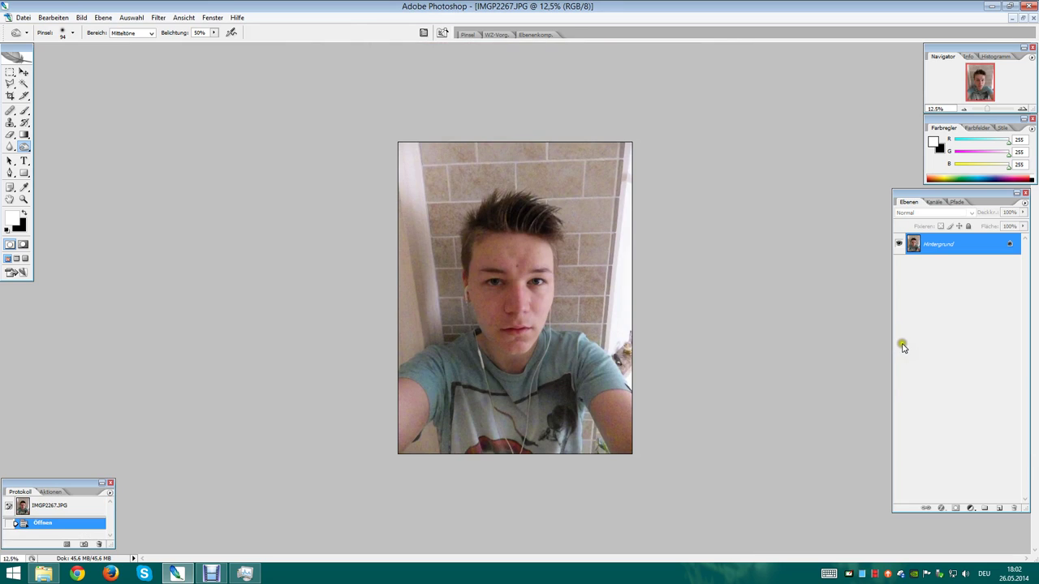